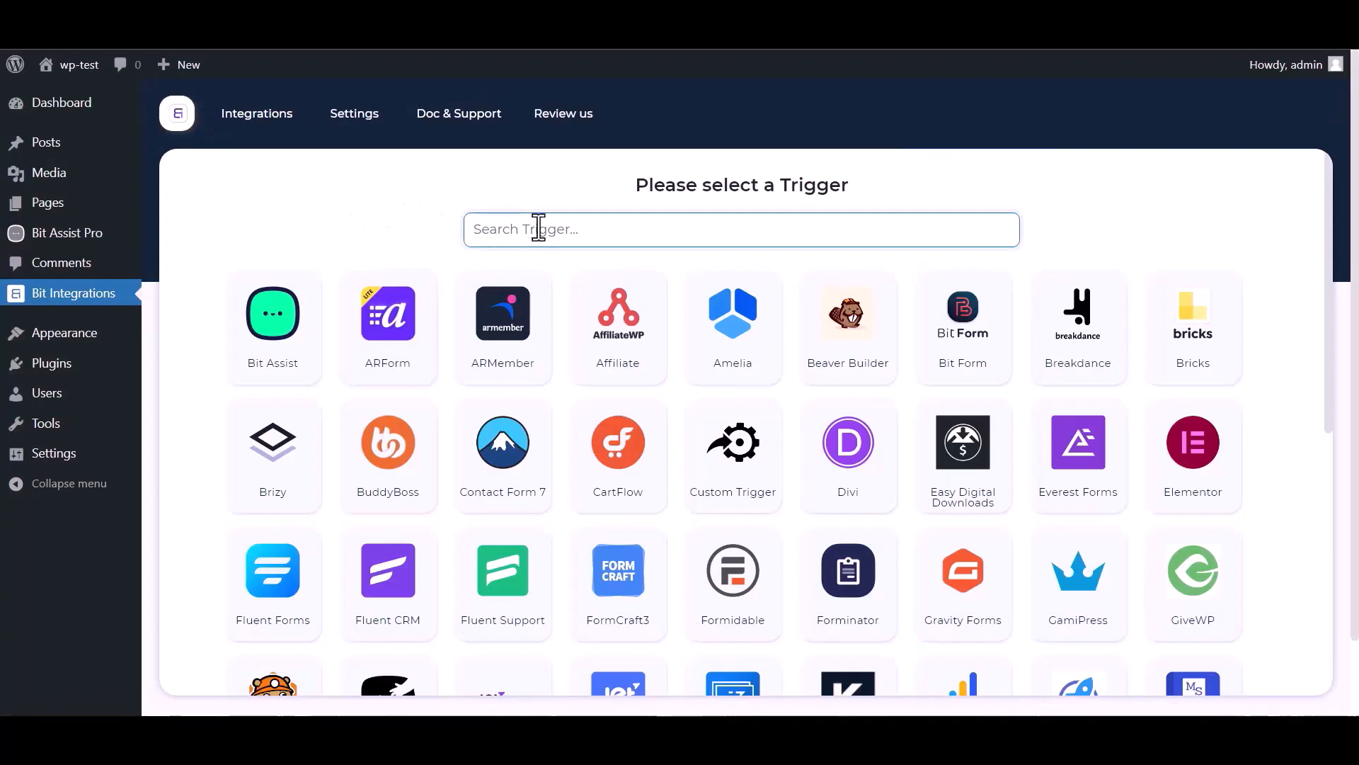
Step: Pick Bit Assist as the trigger from a 'bi' search, copy its webhook URL and start fetching
type("bit")
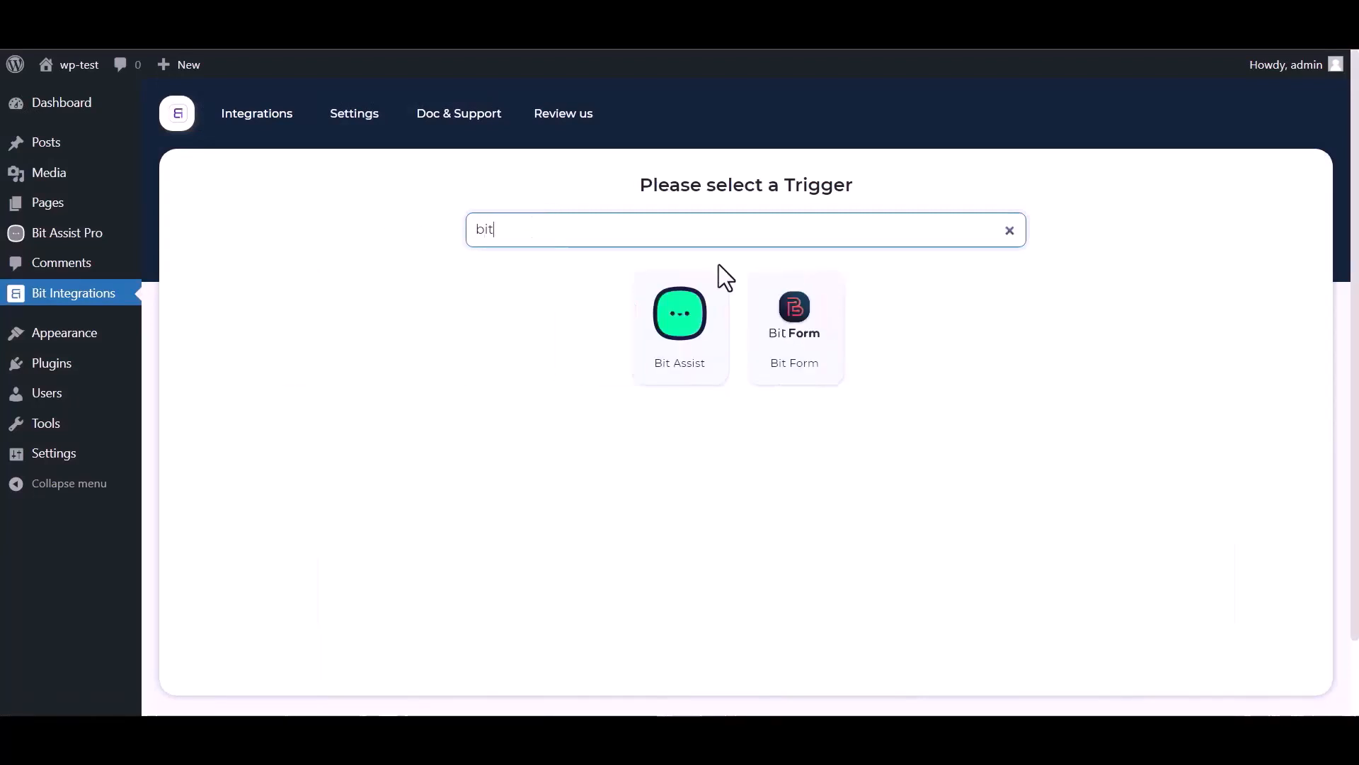
left_click(661, 350)
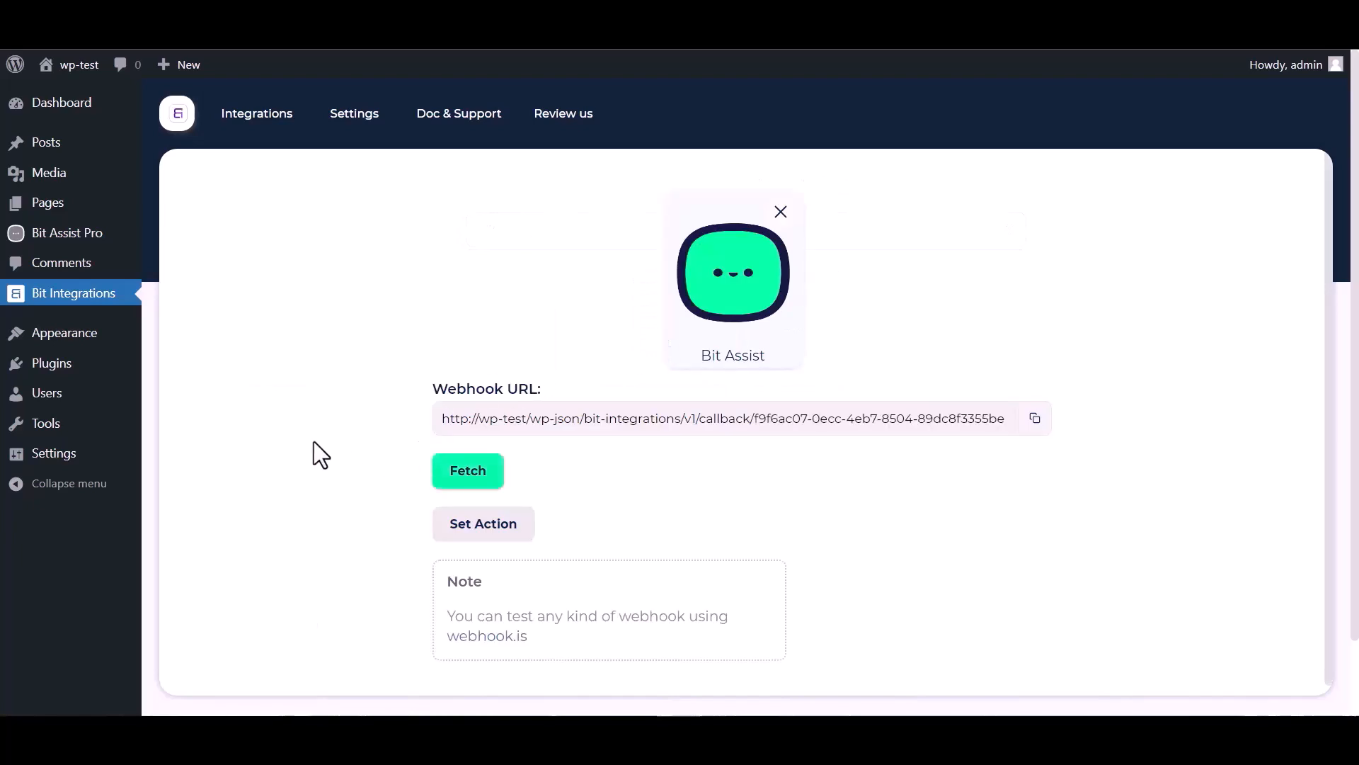
left_click(1036, 418)
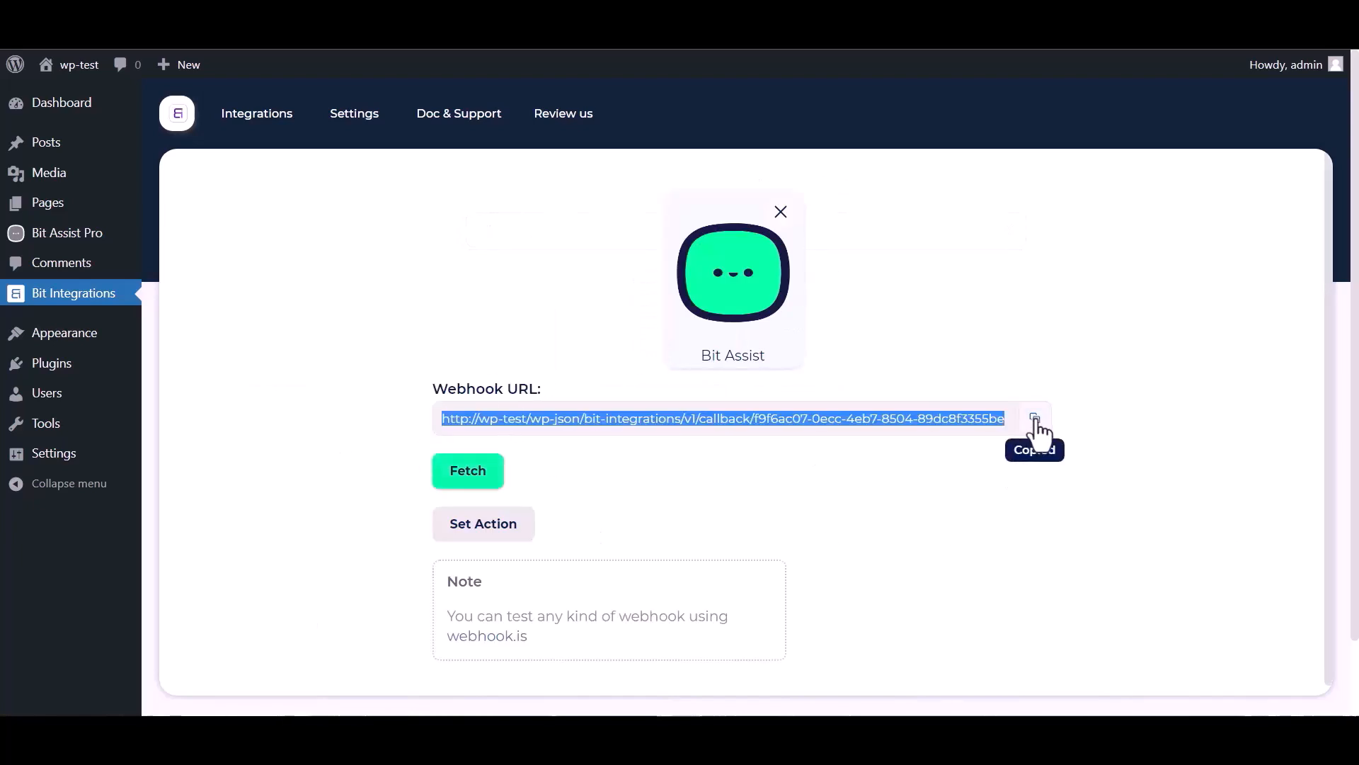
left_click(468, 471)
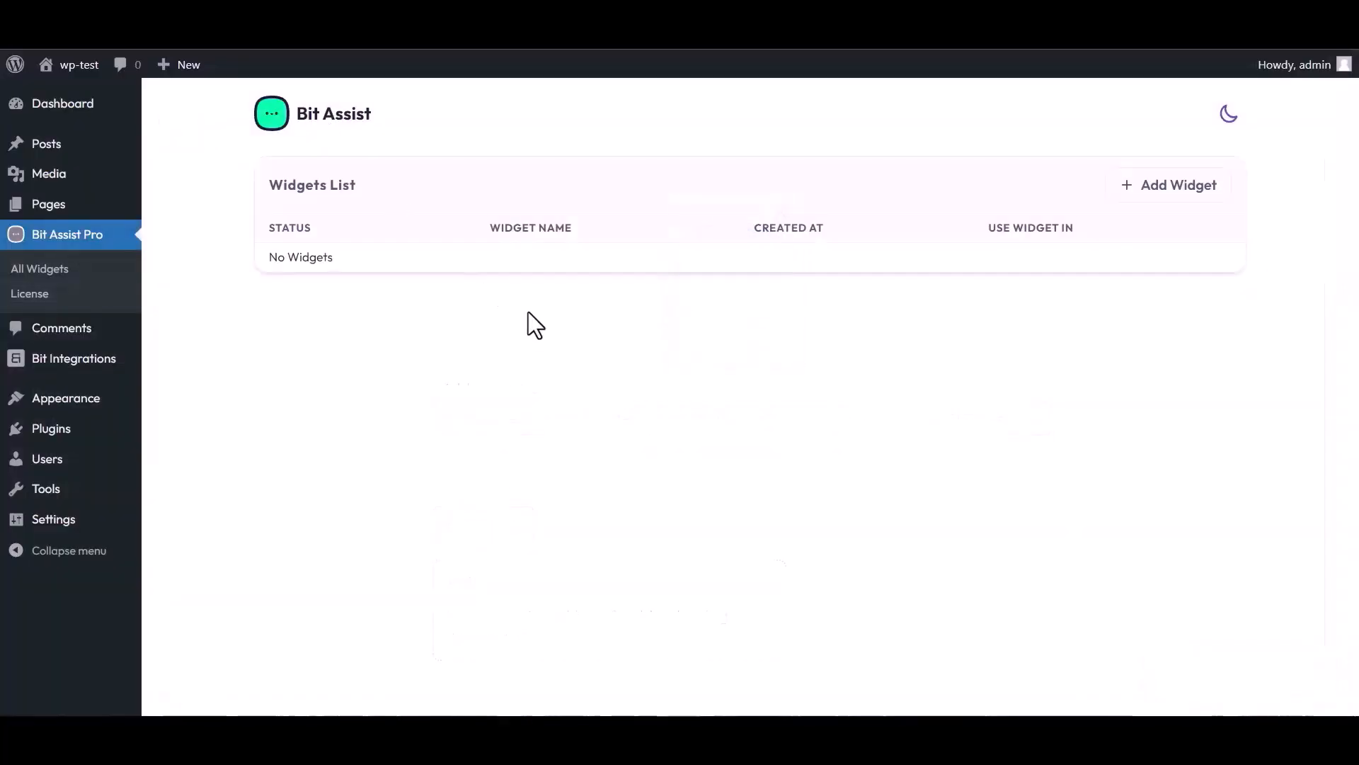
Step: Create a widget named 'Bit Integrations' and open it in the widget editor
left_click(1173, 190)
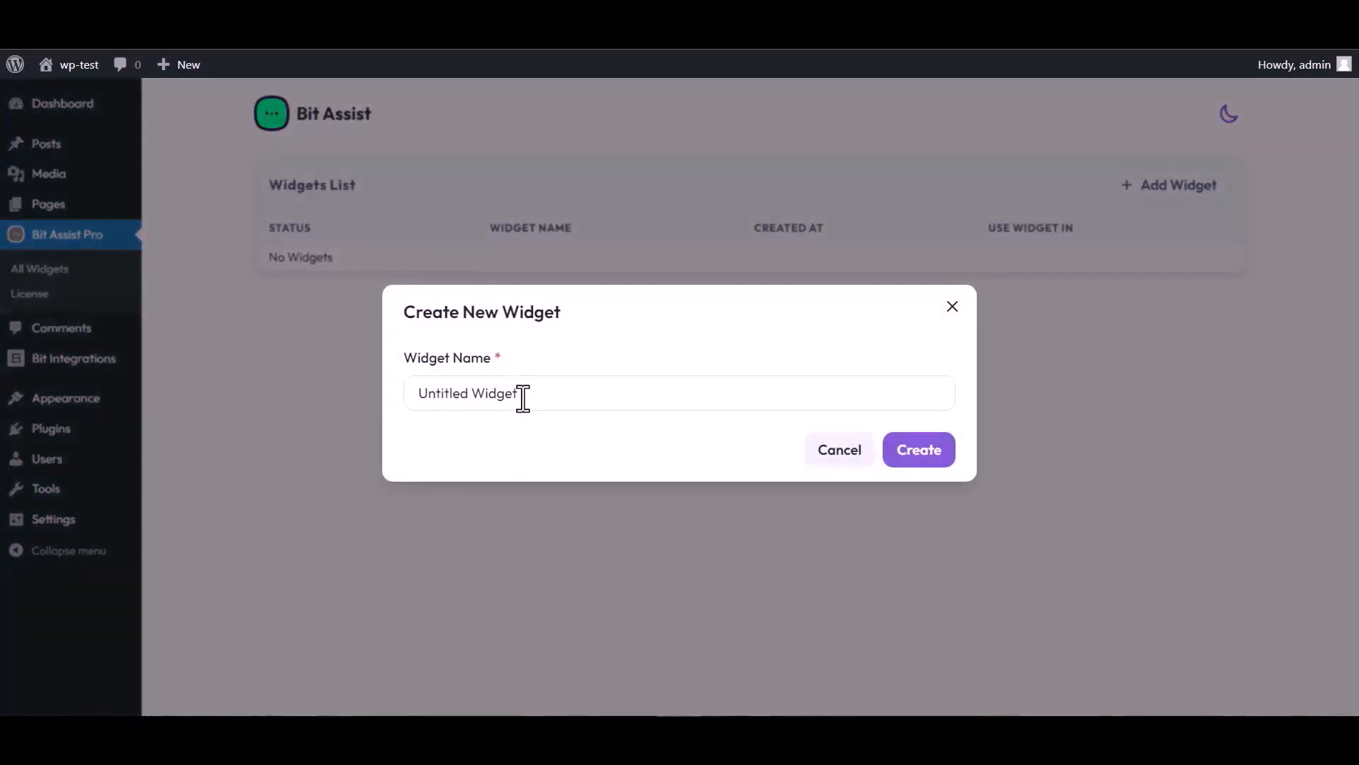
triple_click(526, 394)
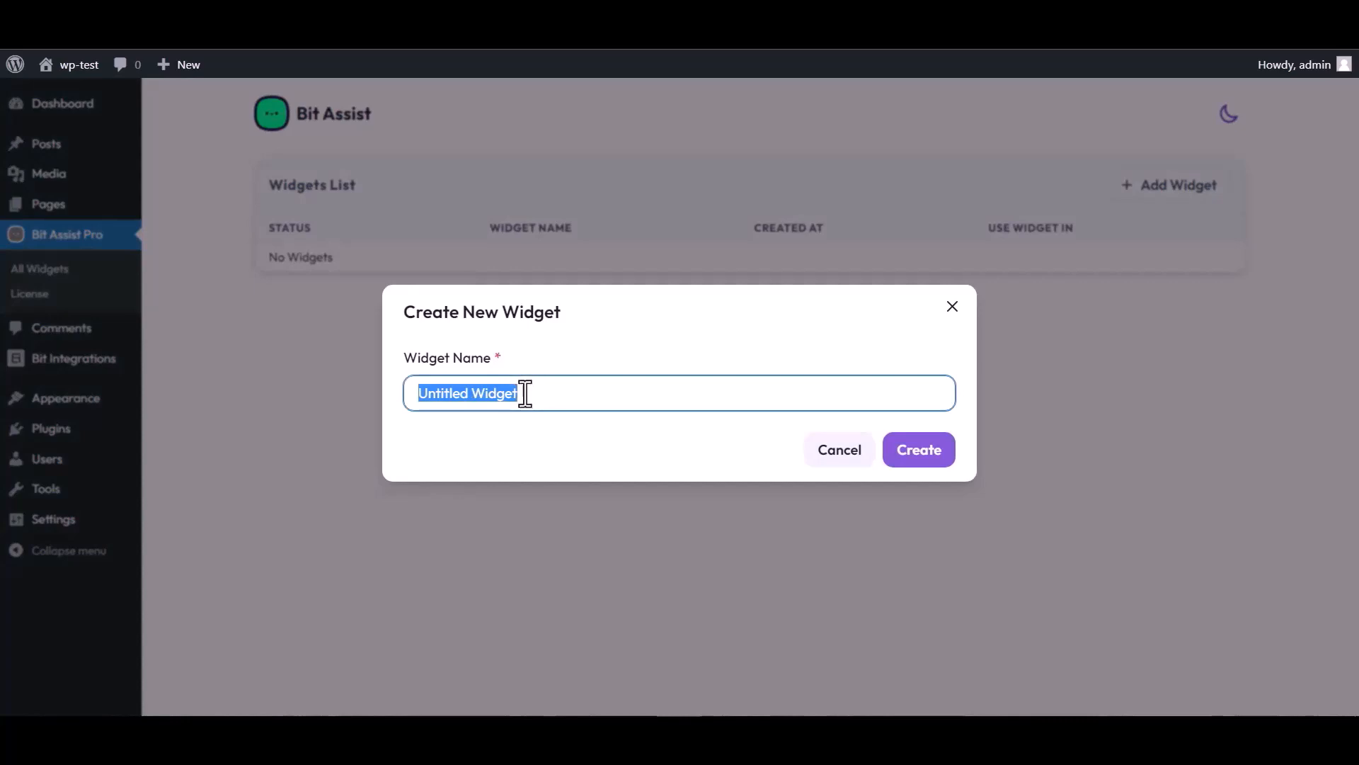
type("Bit Integrations")
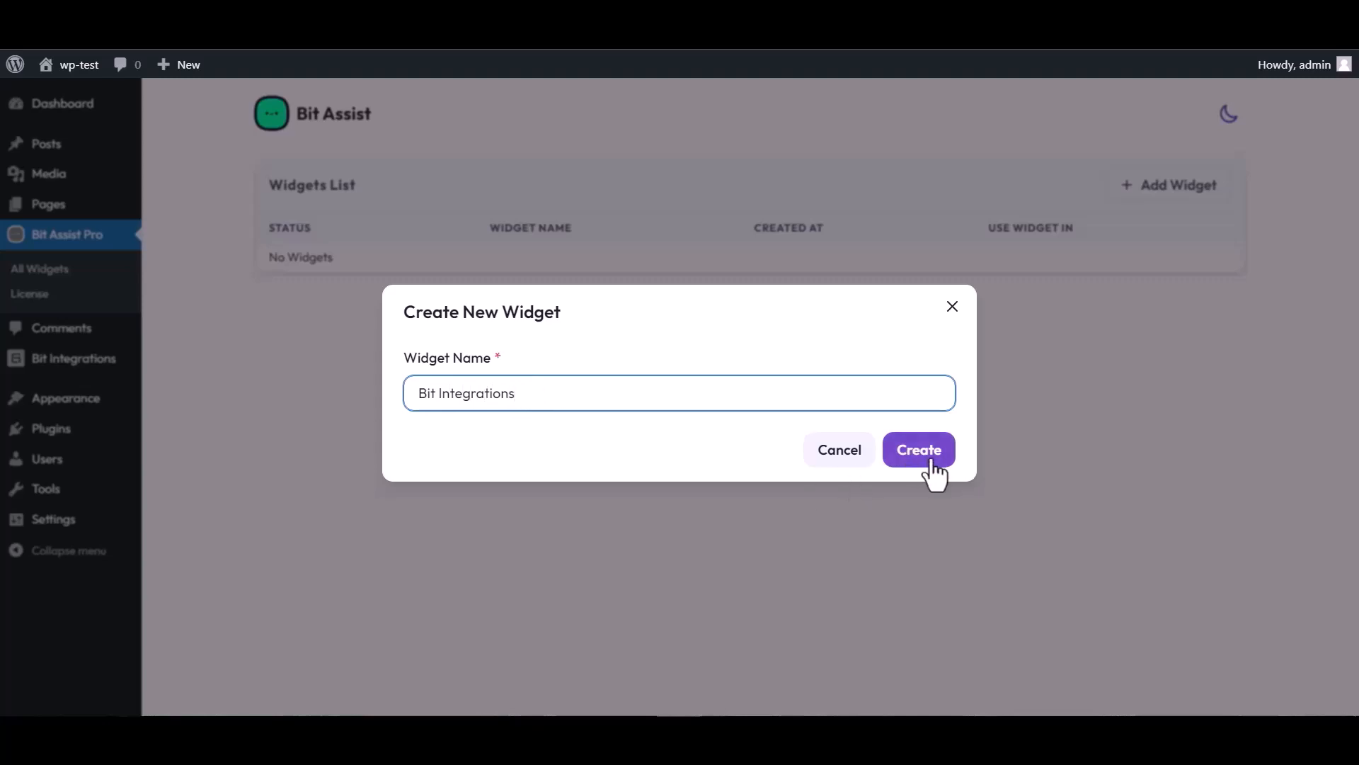
left_click(932, 463)
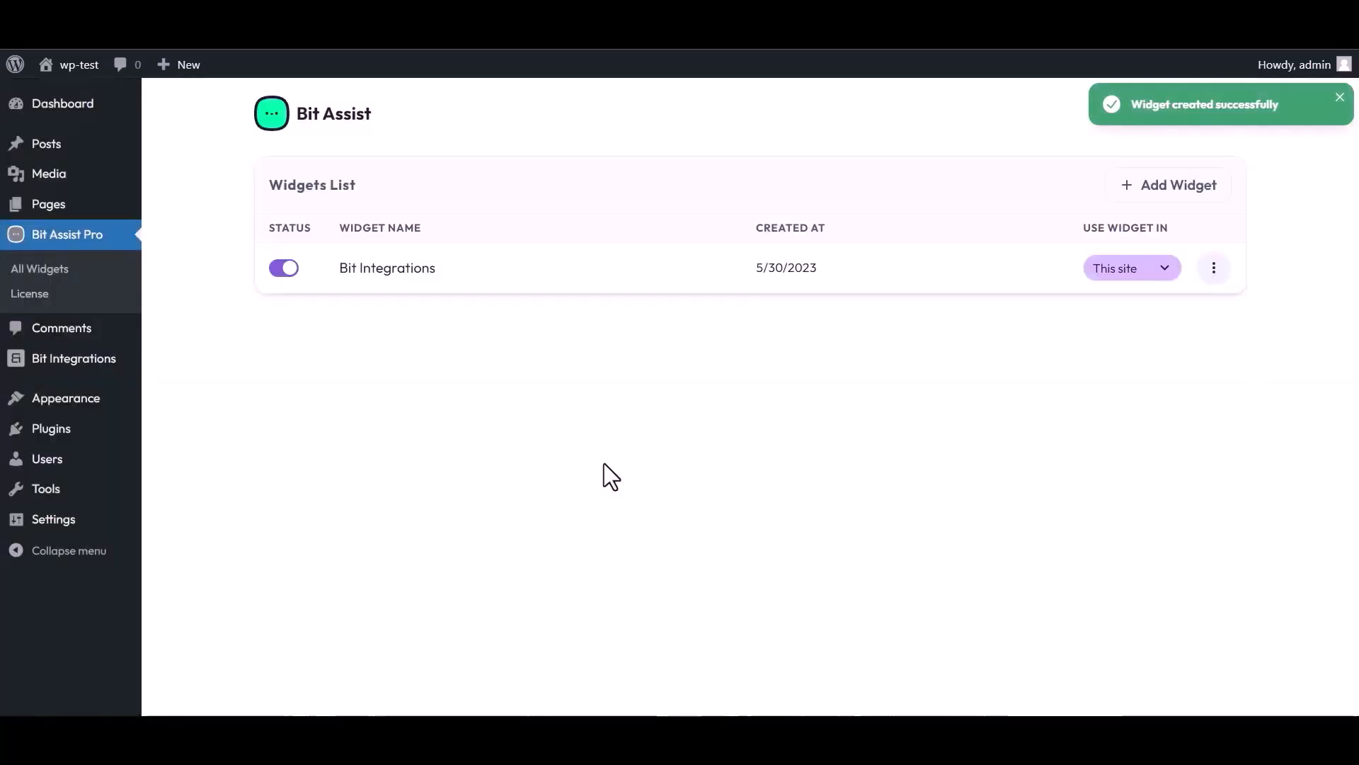
left_click(1215, 267)
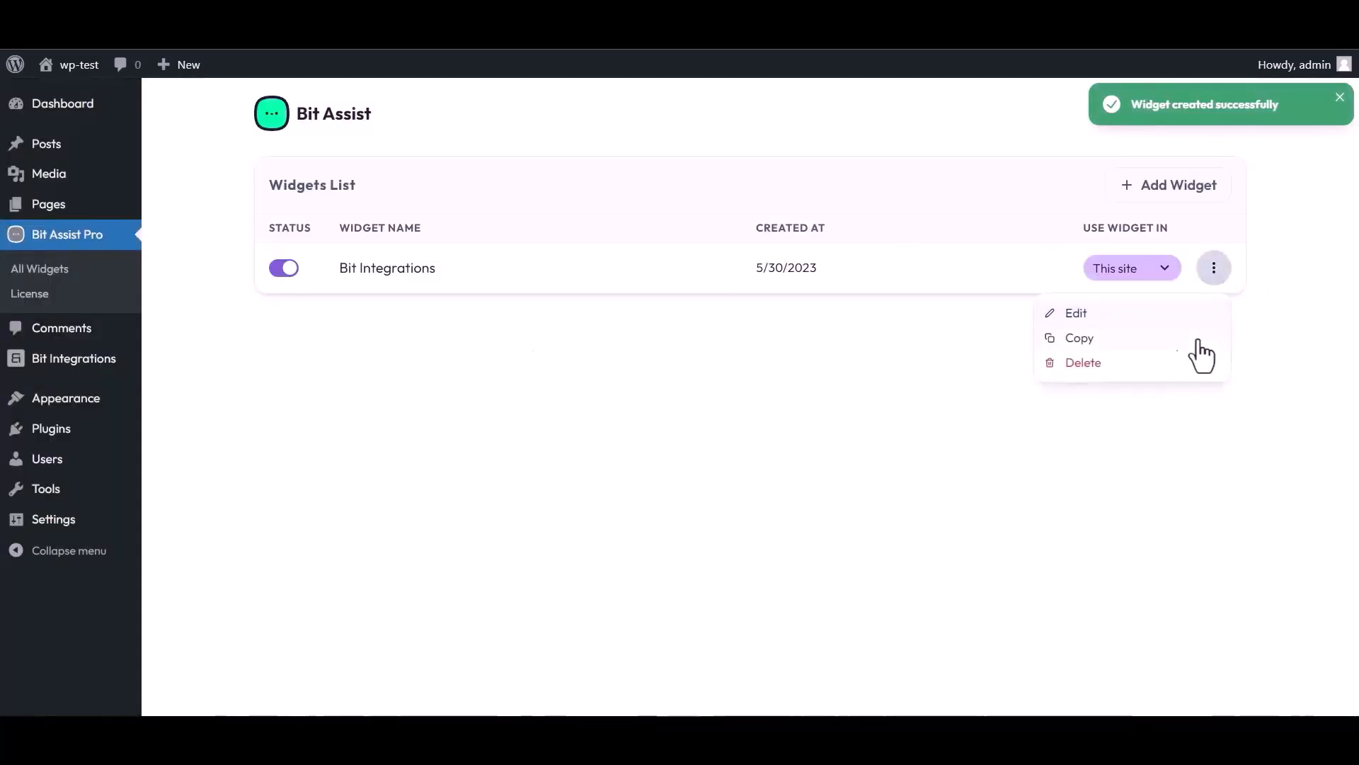
left_click(1076, 315)
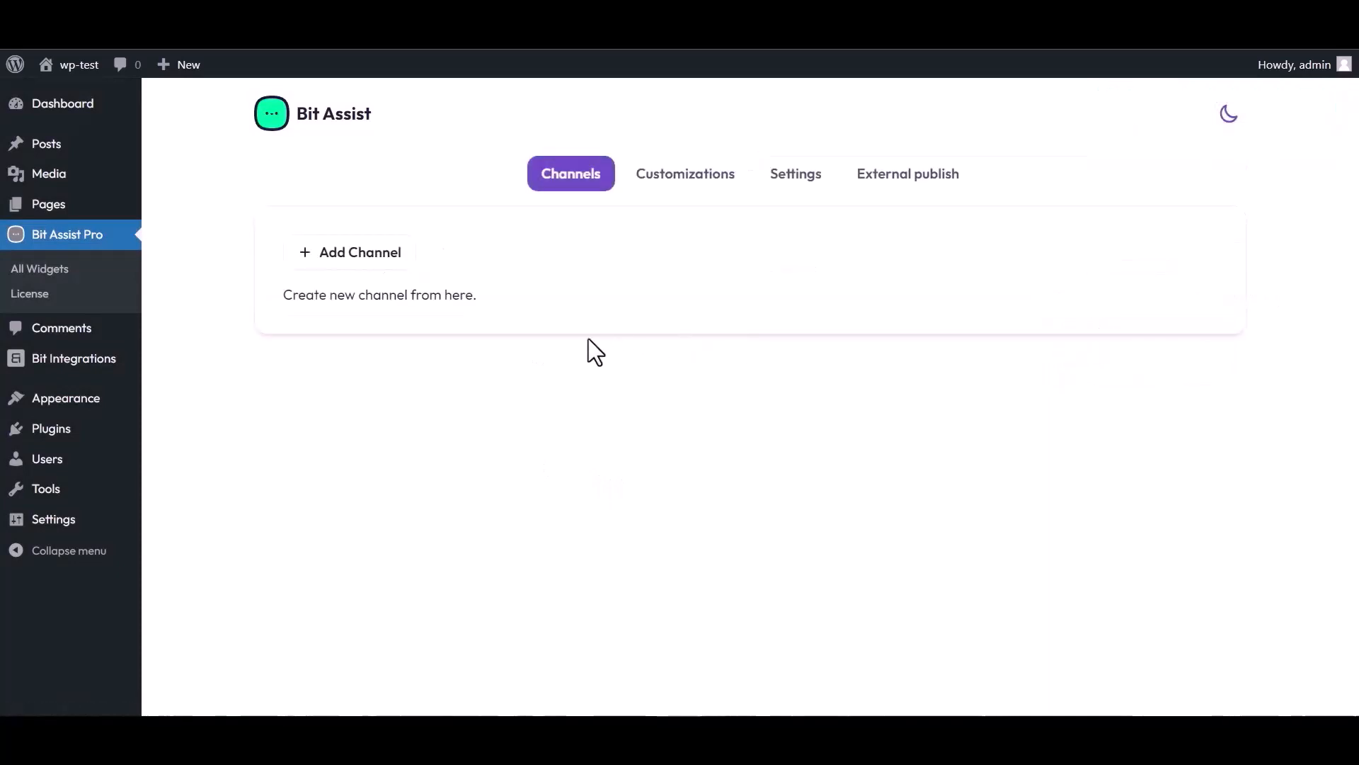
Step: Add a Custom Form channel titled 'Bit Integrations'
left_click(368, 258)
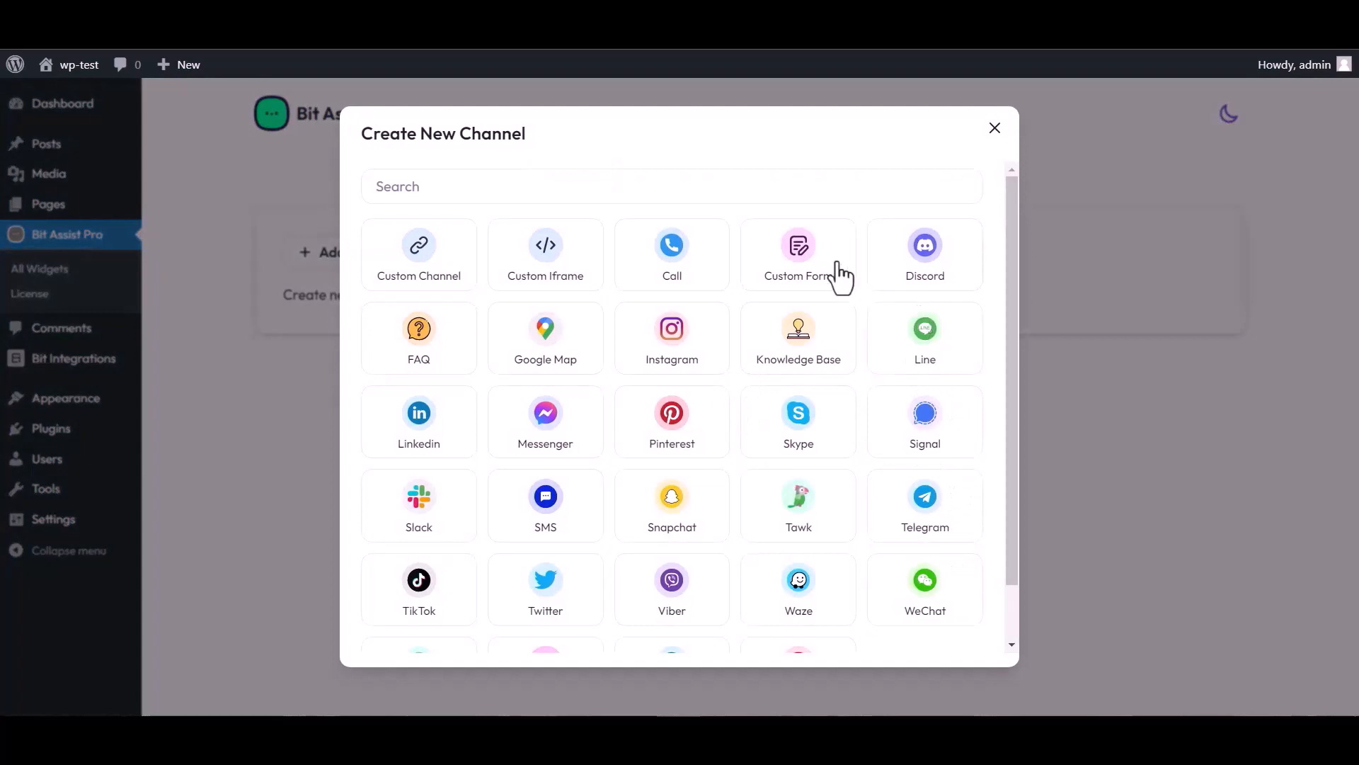
left_click(801, 271)
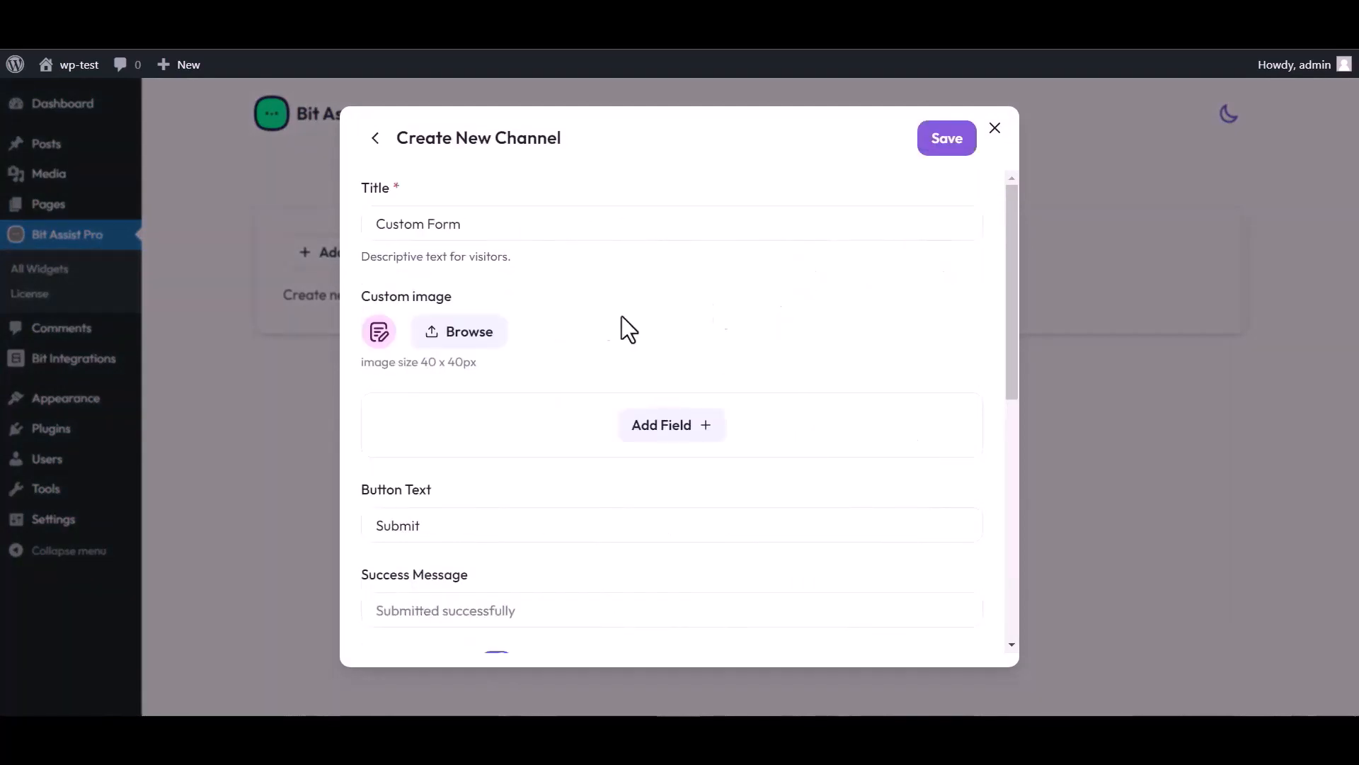
triple_click(476, 224)
type("Bit")
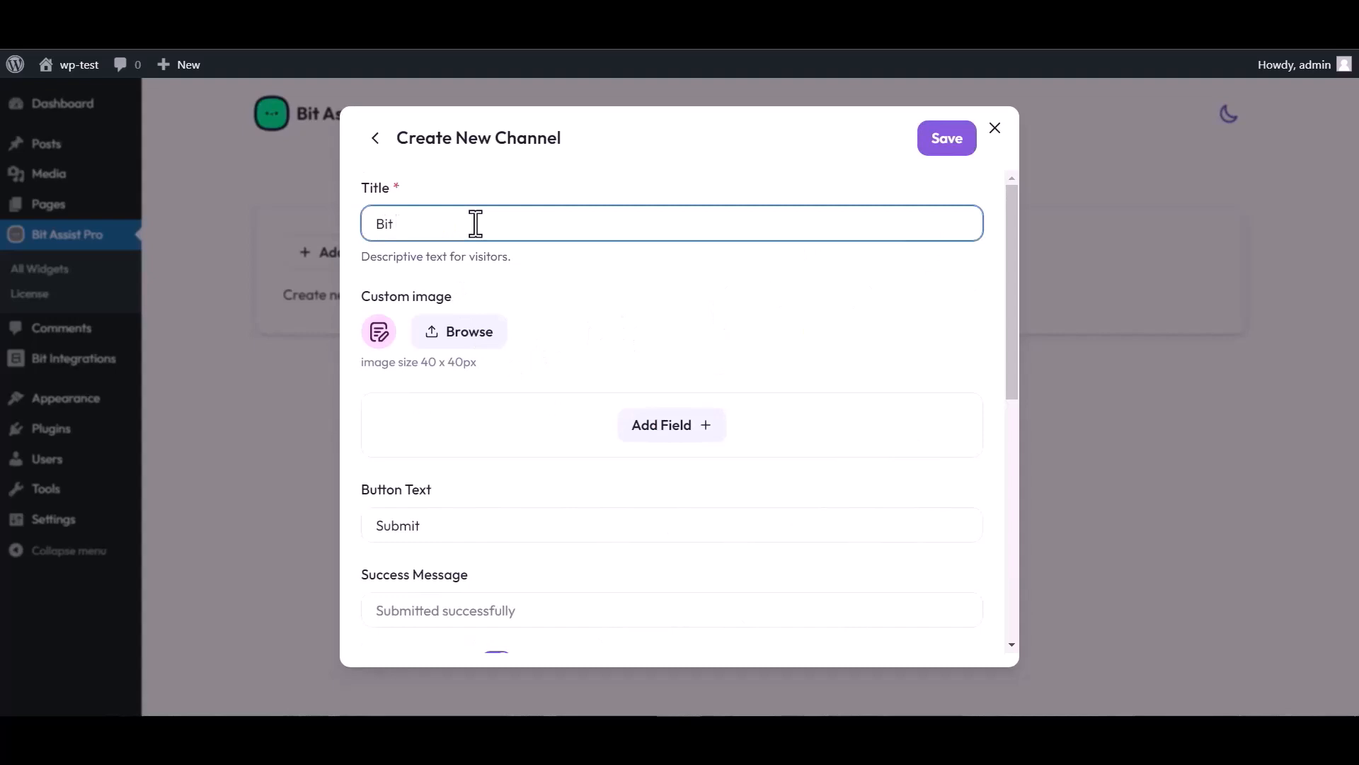
type(" Integrations")
Step: Add Text, Email and Number fields, renaming the Text field's label to 'Name'
left_click(676, 434)
left_click(584, 474)
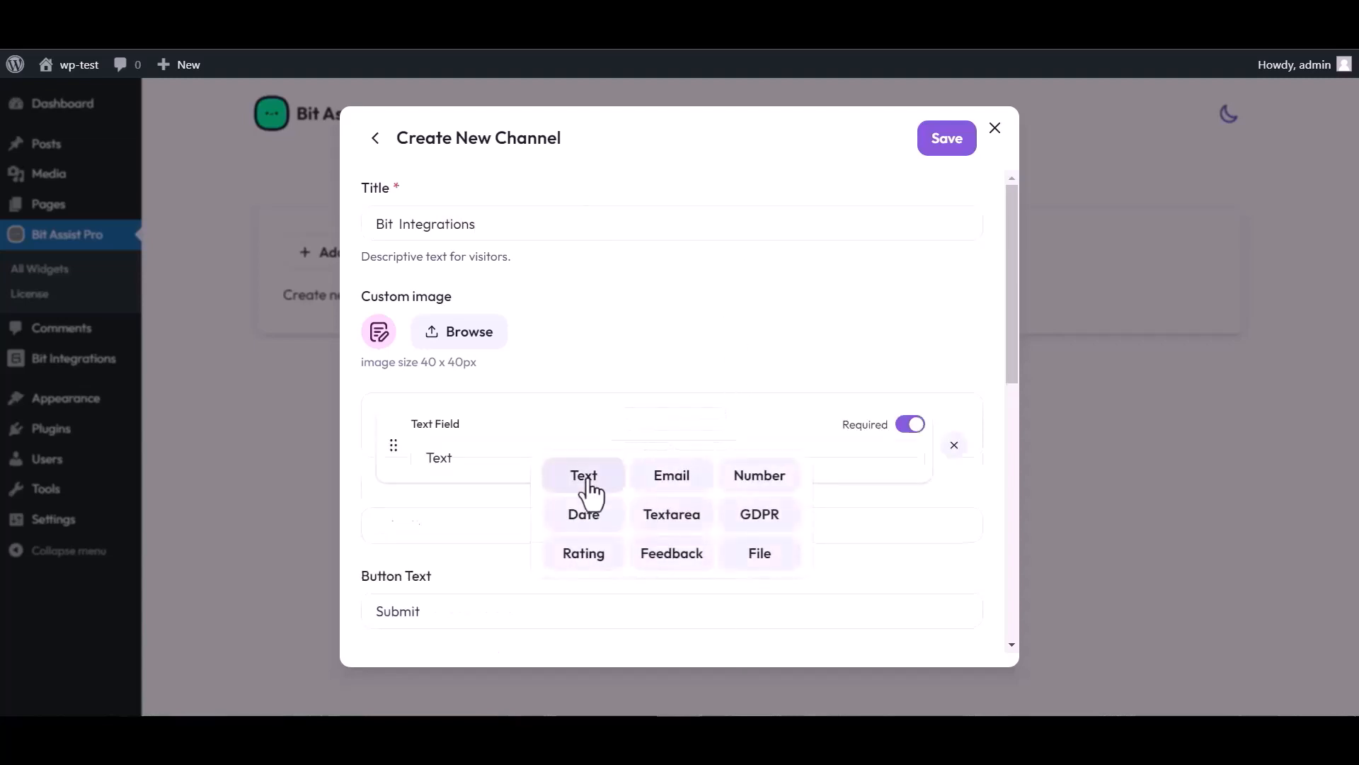
left_click(674, 511)
left_click(670, 564)
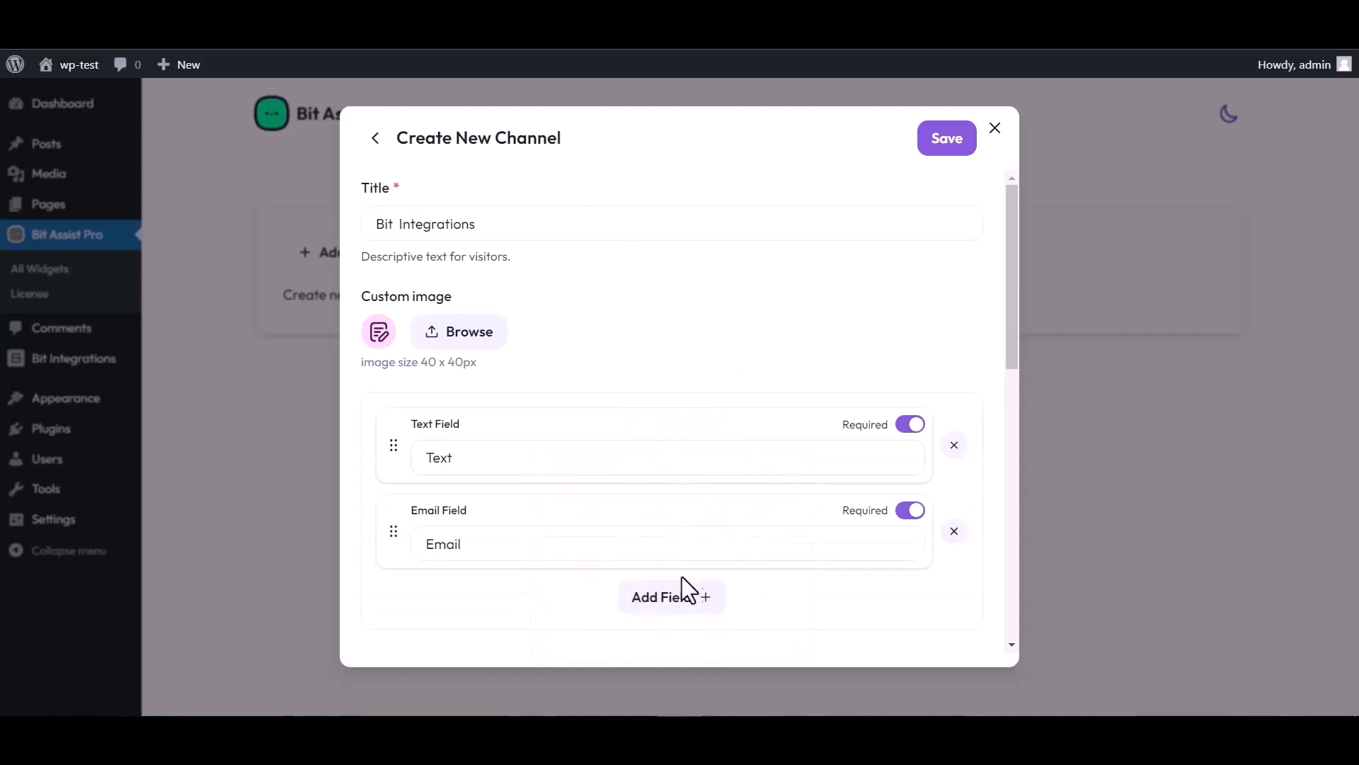
left_click(683, 595)
left_click(758, 485)
scroll(616, 373, "down", 4)
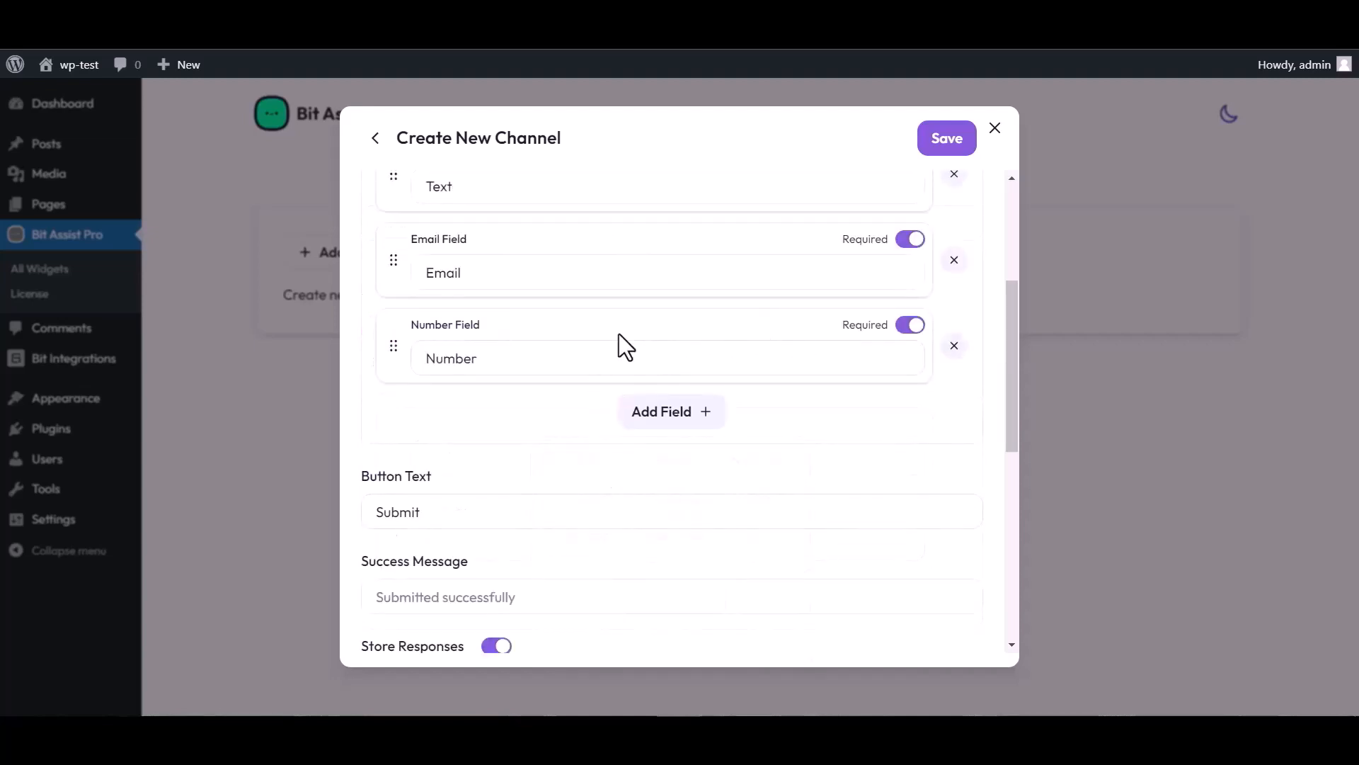
scroll(499, 379, "up", 4)
left_click(470, 452)
double_click(465, 453)
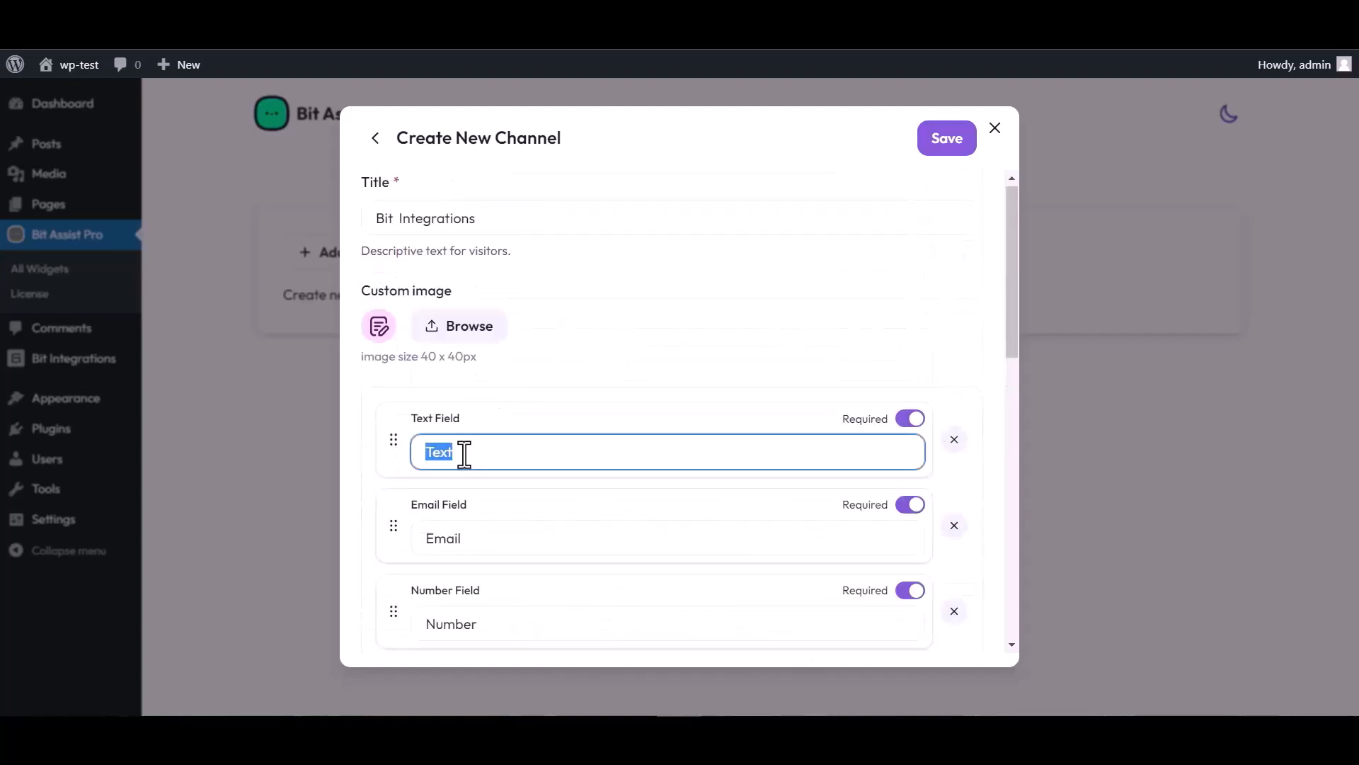
type("Name")
Step: Paste the copied Bit Integrations webhook into the Webhook URL field and save the channel
scroll(736, 393, "down", 3)
scroll(522, 588, "down", 3)
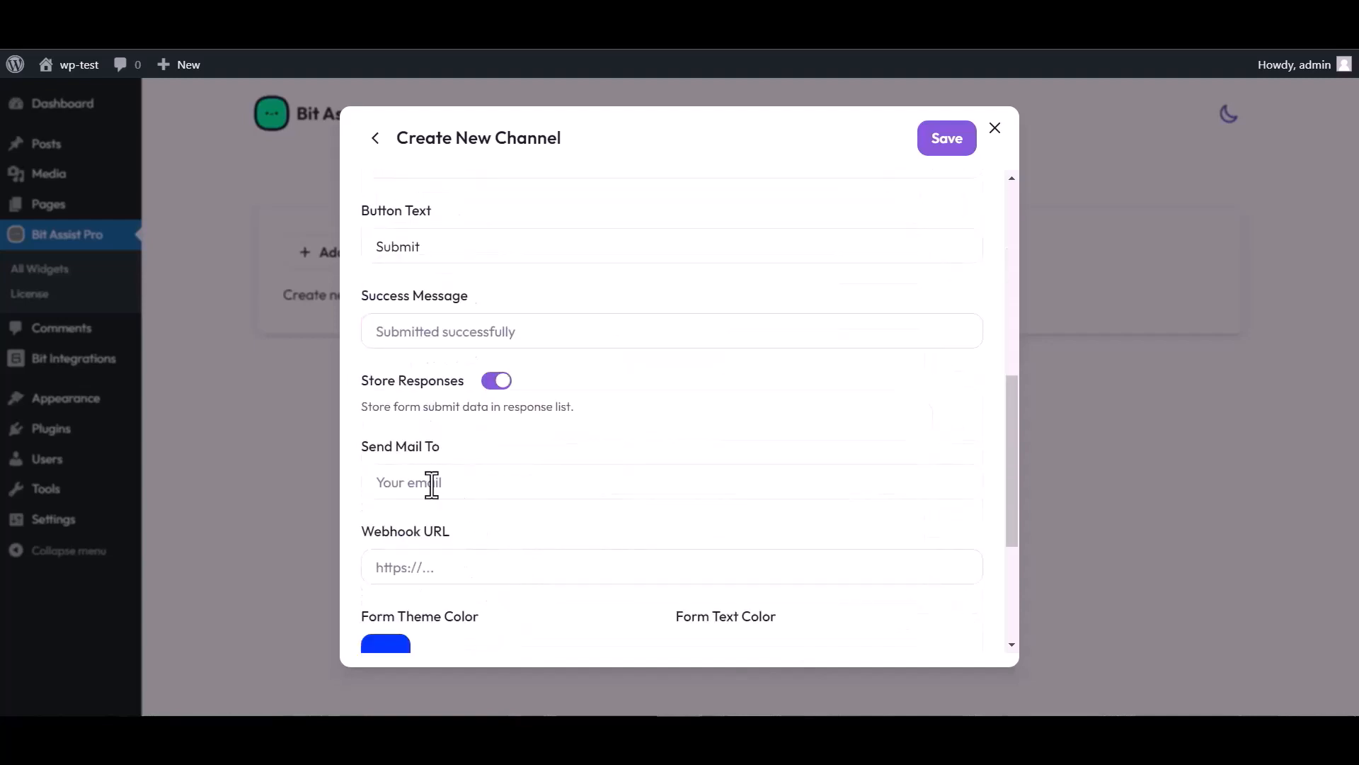
left_click(433, 567)
key("ctrl+v")
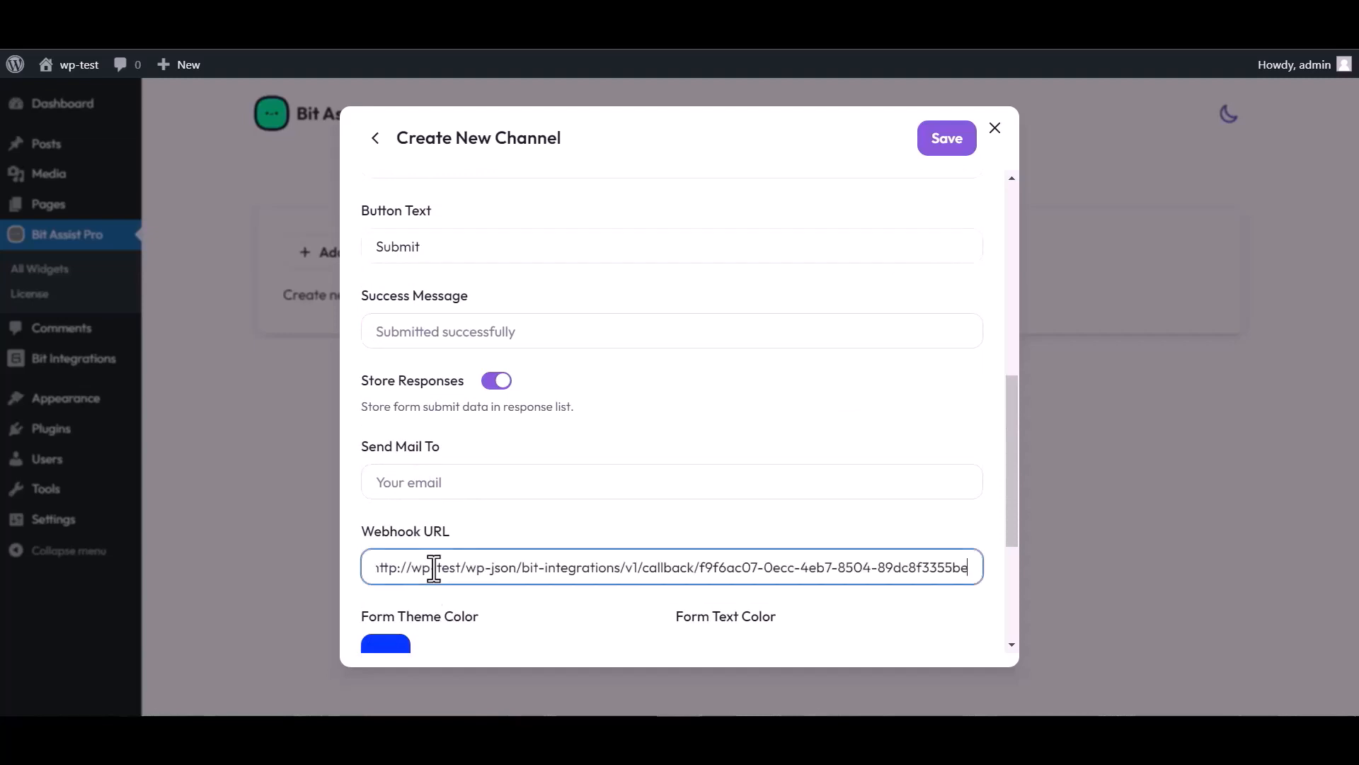
left_click(942, 148)
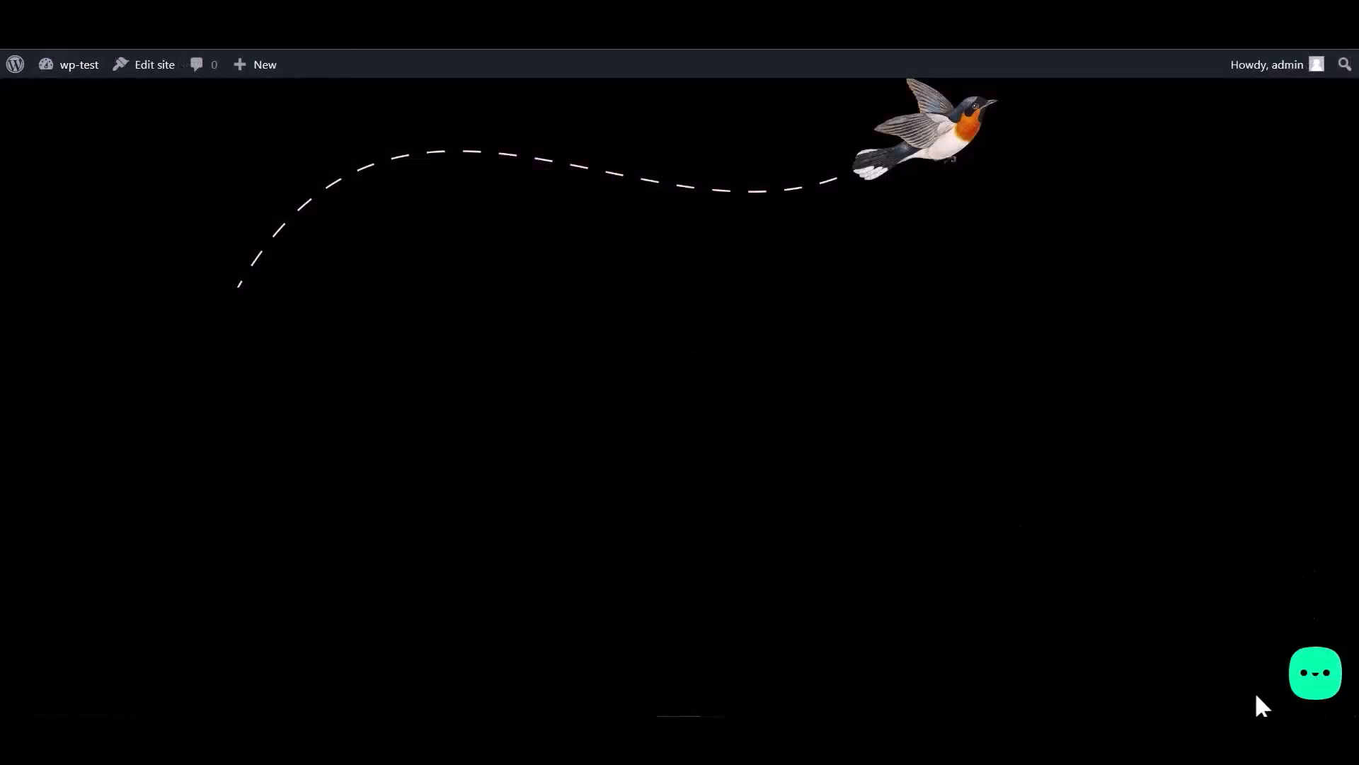
Step: Open the Bit Integrations form from the site's chat bubble and enter a test name
left_click(1310, 682)
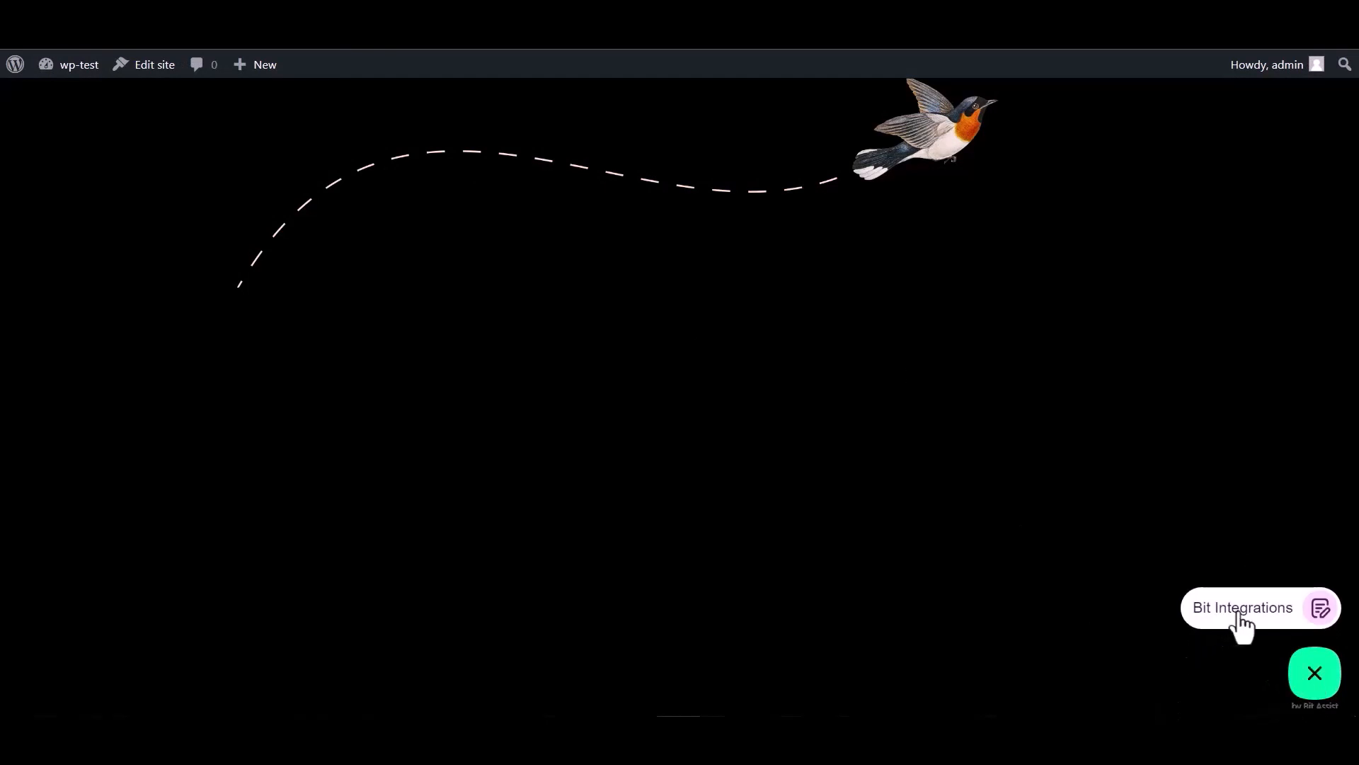
left_click(1229, 615)
left_click(1140, 454)
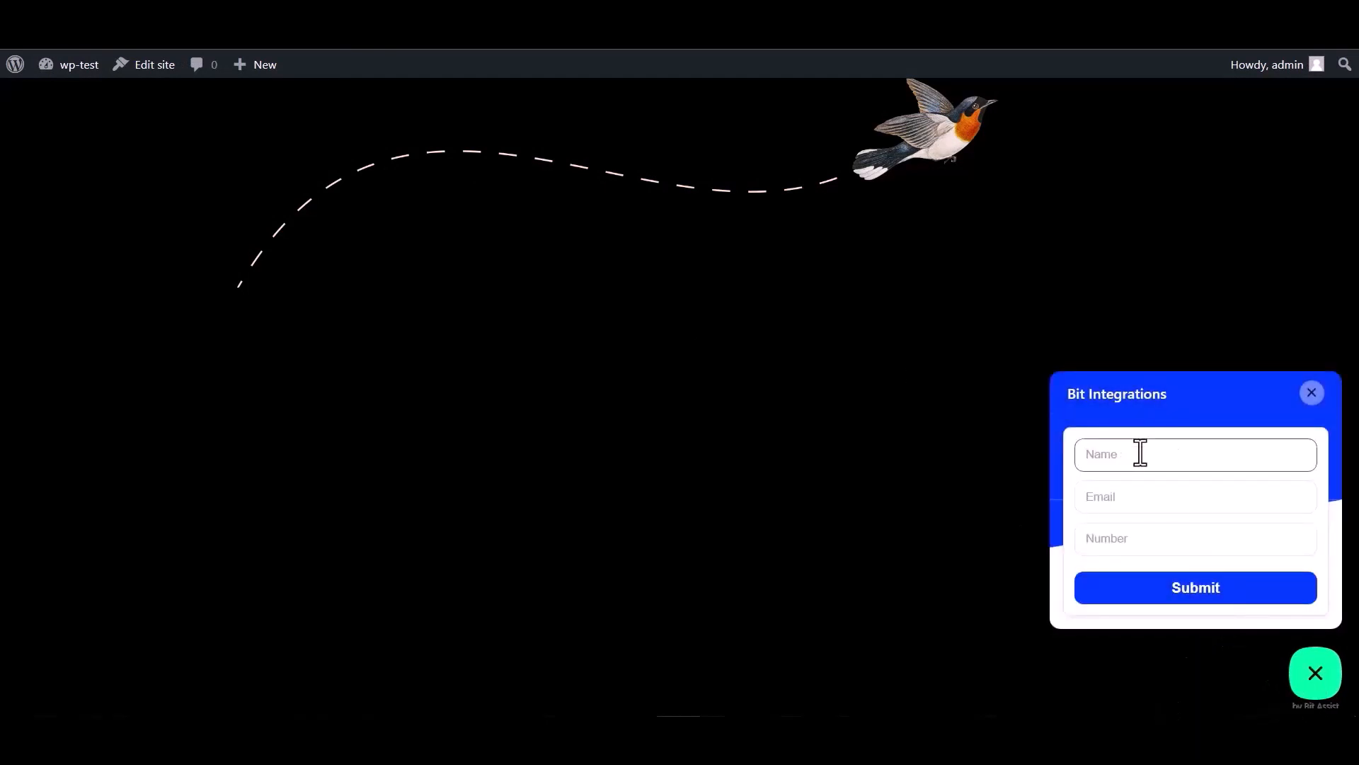
left_click(1132, 545)
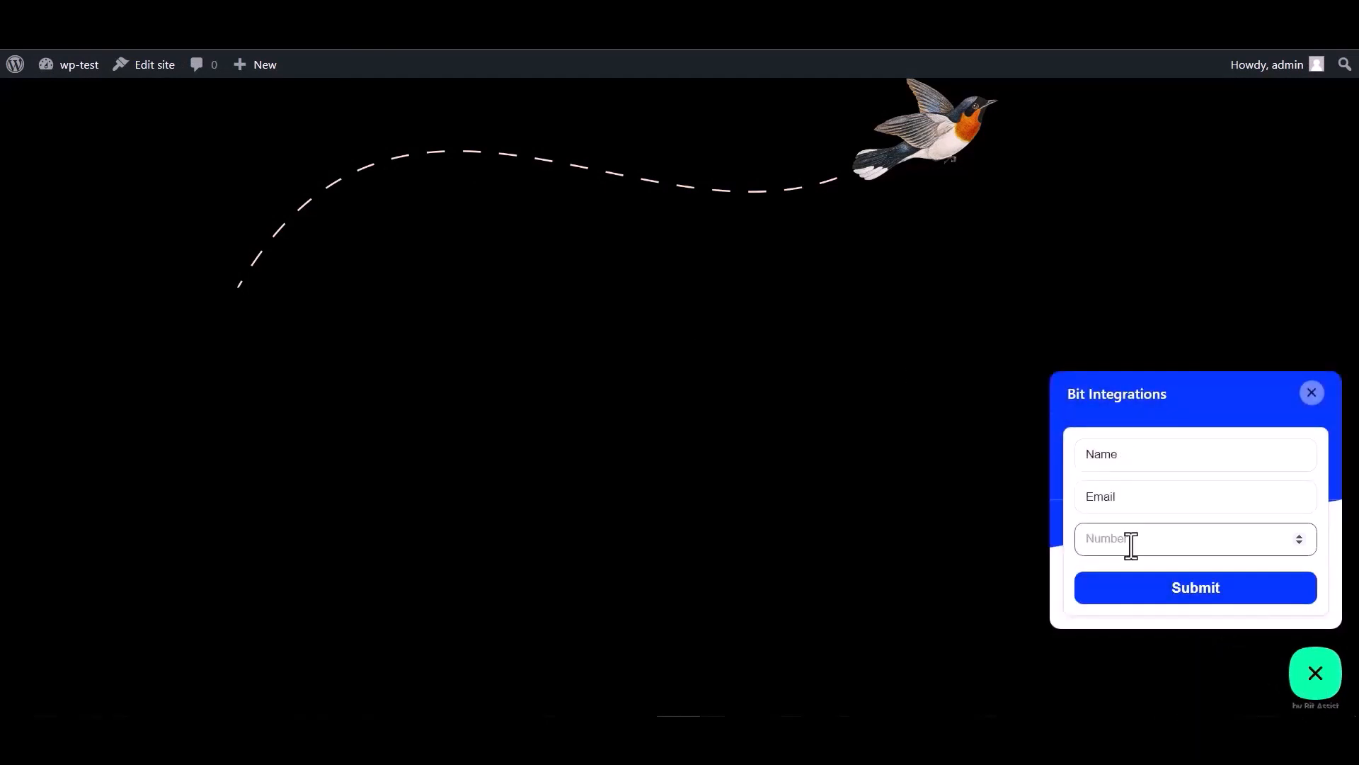
double_click(1132, 456)
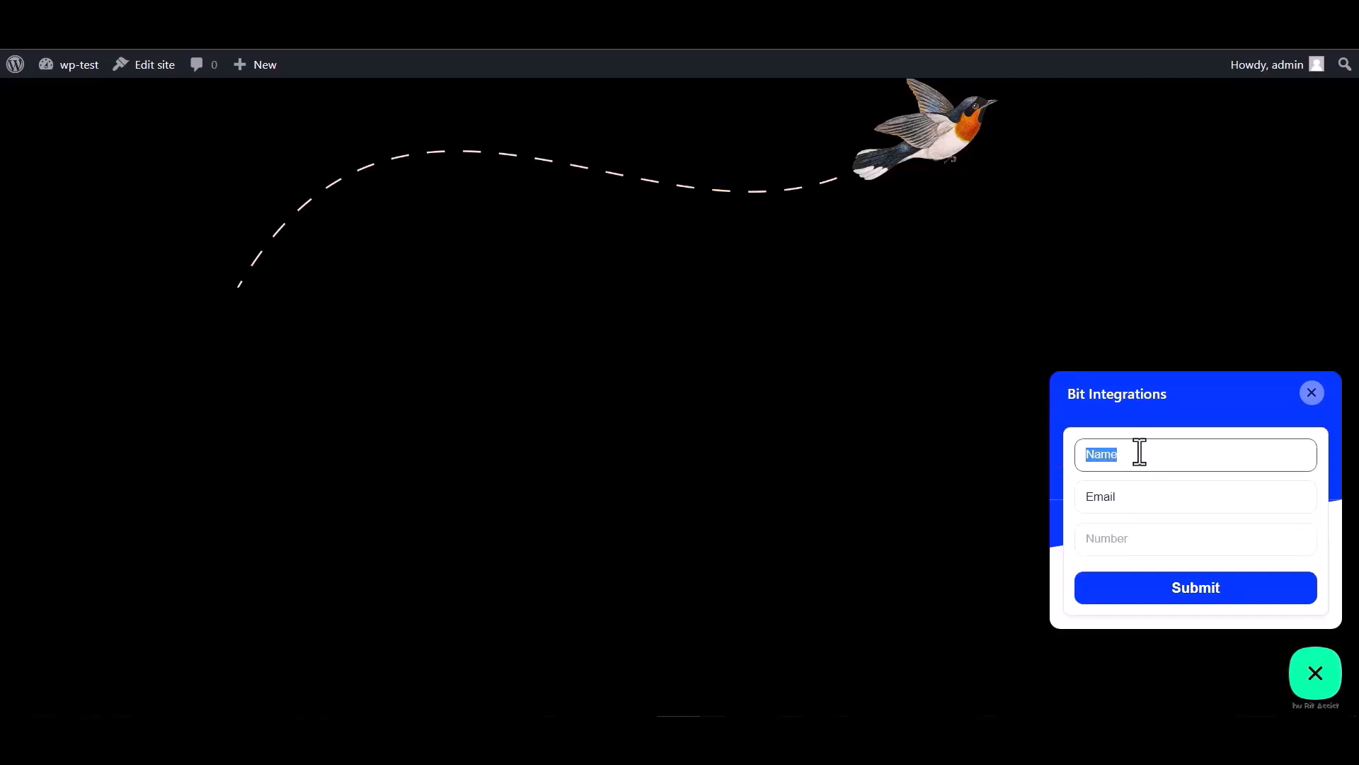
Step: Fill in a test e-mail and number, then submit the form
left_click(1132, 499)
double_click(1113, 499)
left_click(1129, 499)
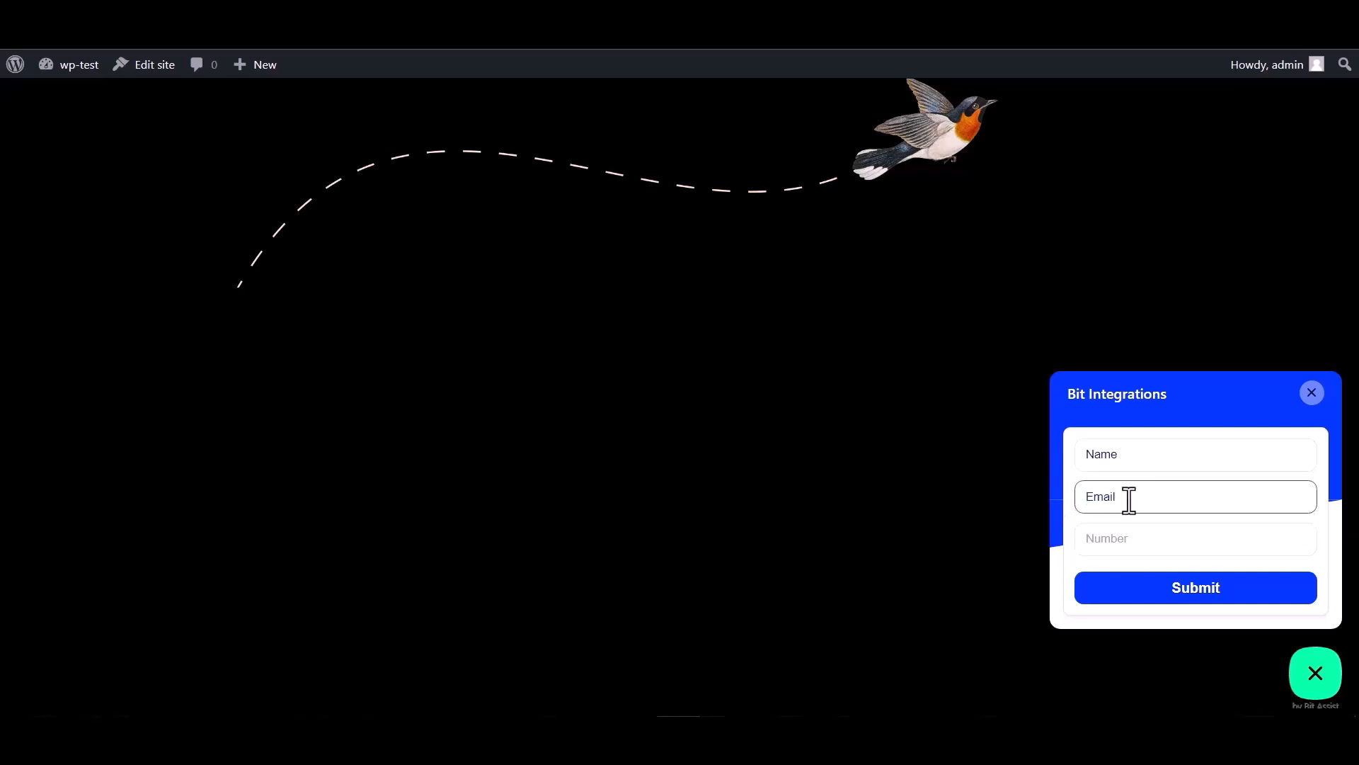
double_click(1134, 497)
left_click(1136, 496)
left_click(1106, 538)
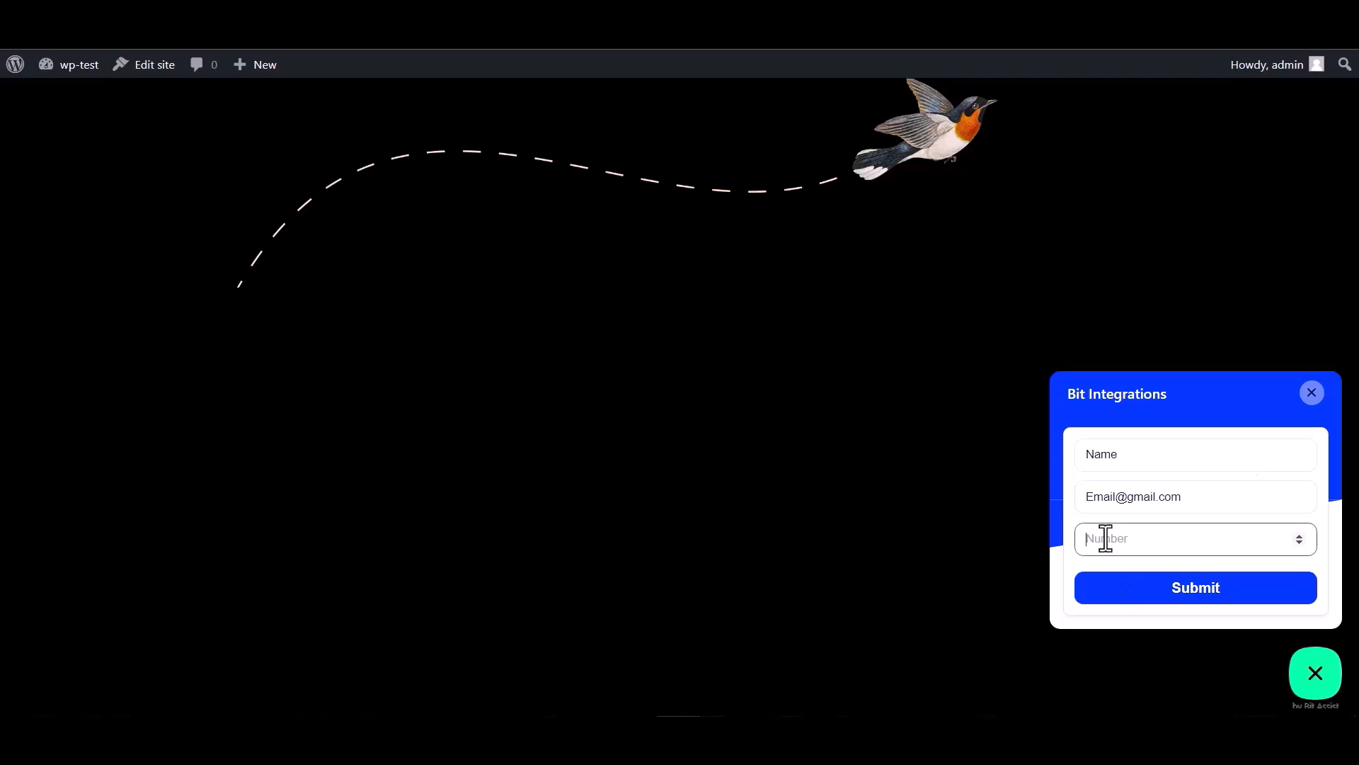
type("000000")
left_click(1181, 600)
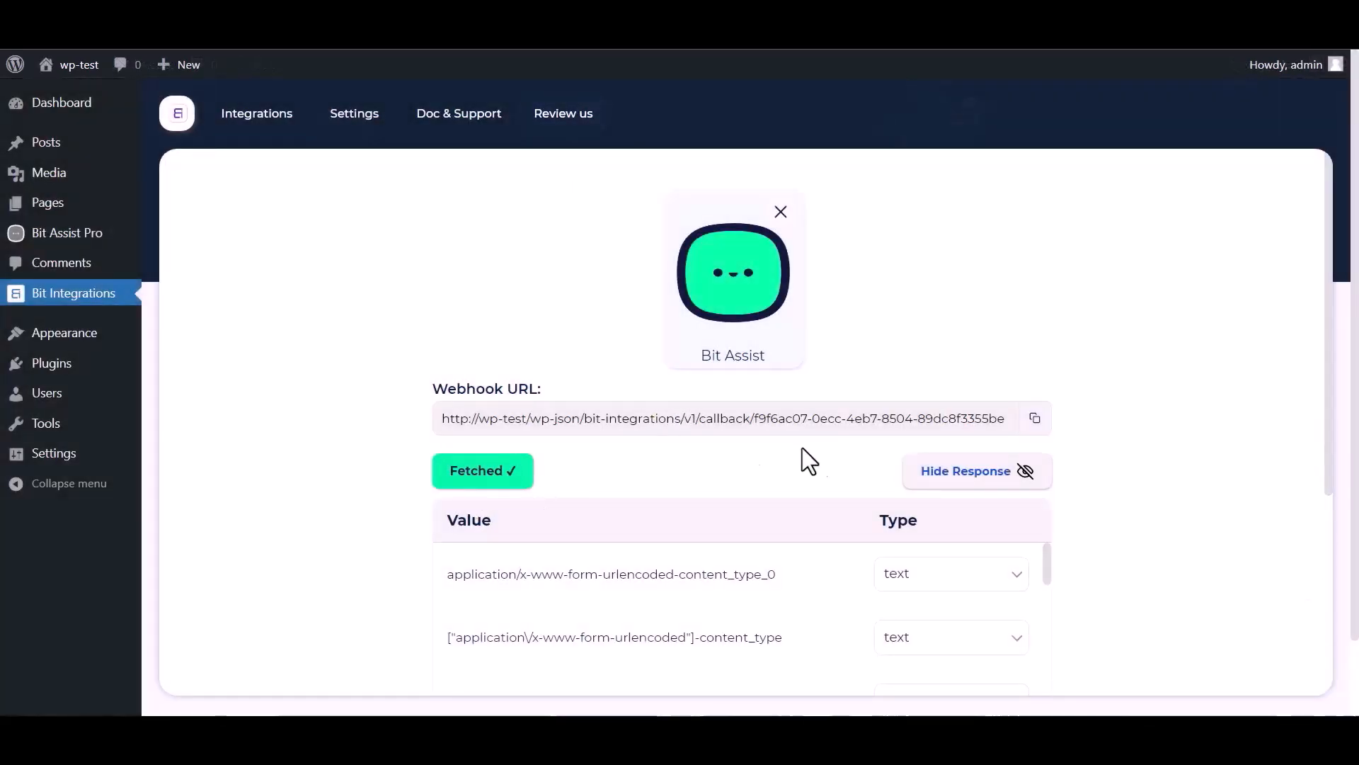
Step: Move on to action selection and pick Sendy from a 'sendy' search
scroll(800, 461, "down", 1)
scroll(607, 549, "down", 3)
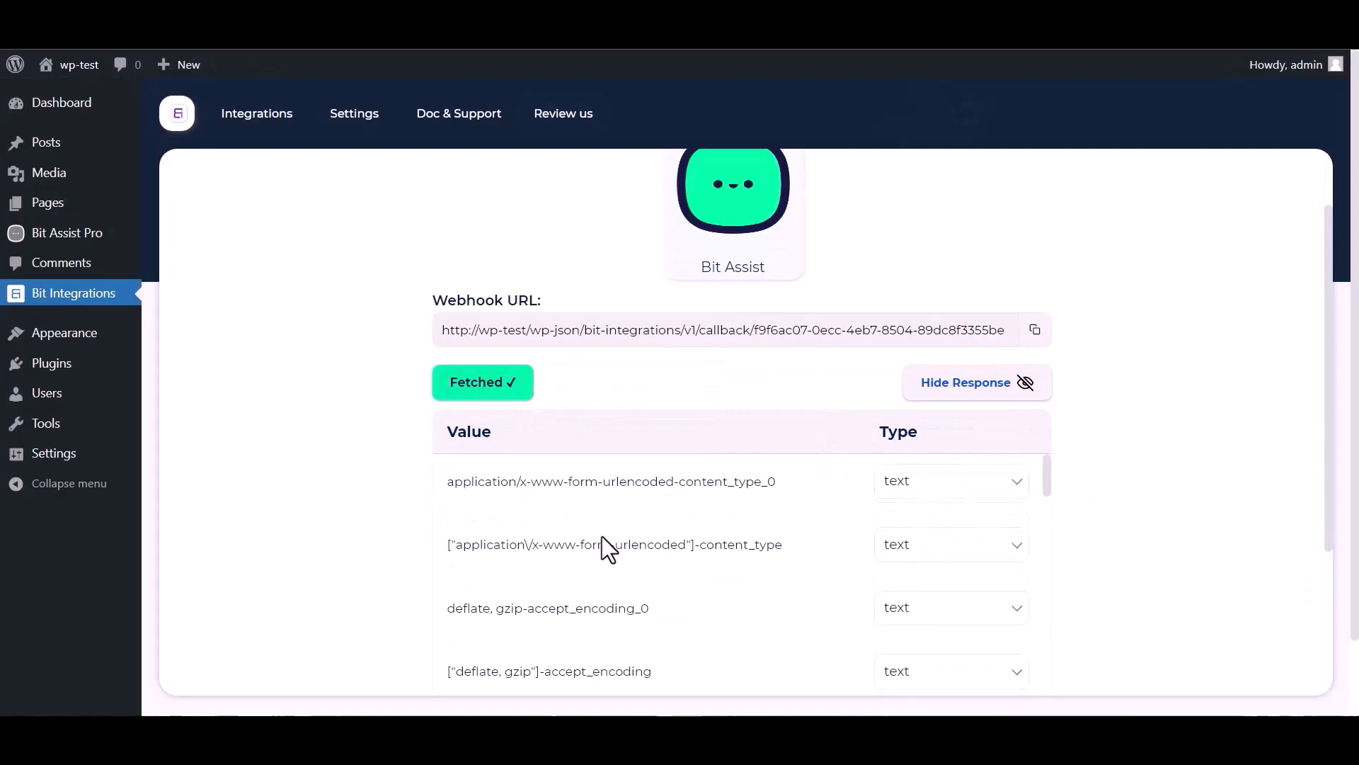
scroll(637, 549, "down", 3)
scroll(395, 561, "down", 5)
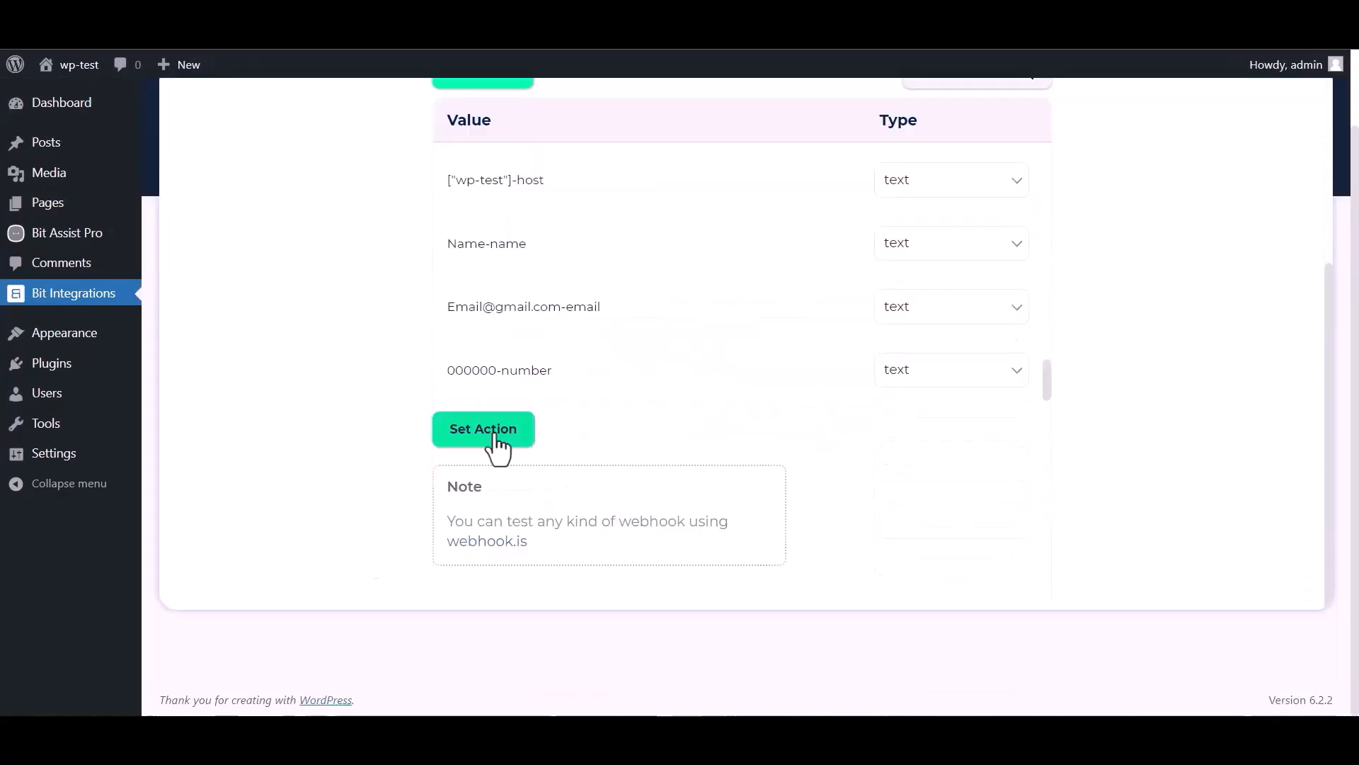
left_click(495, 432)
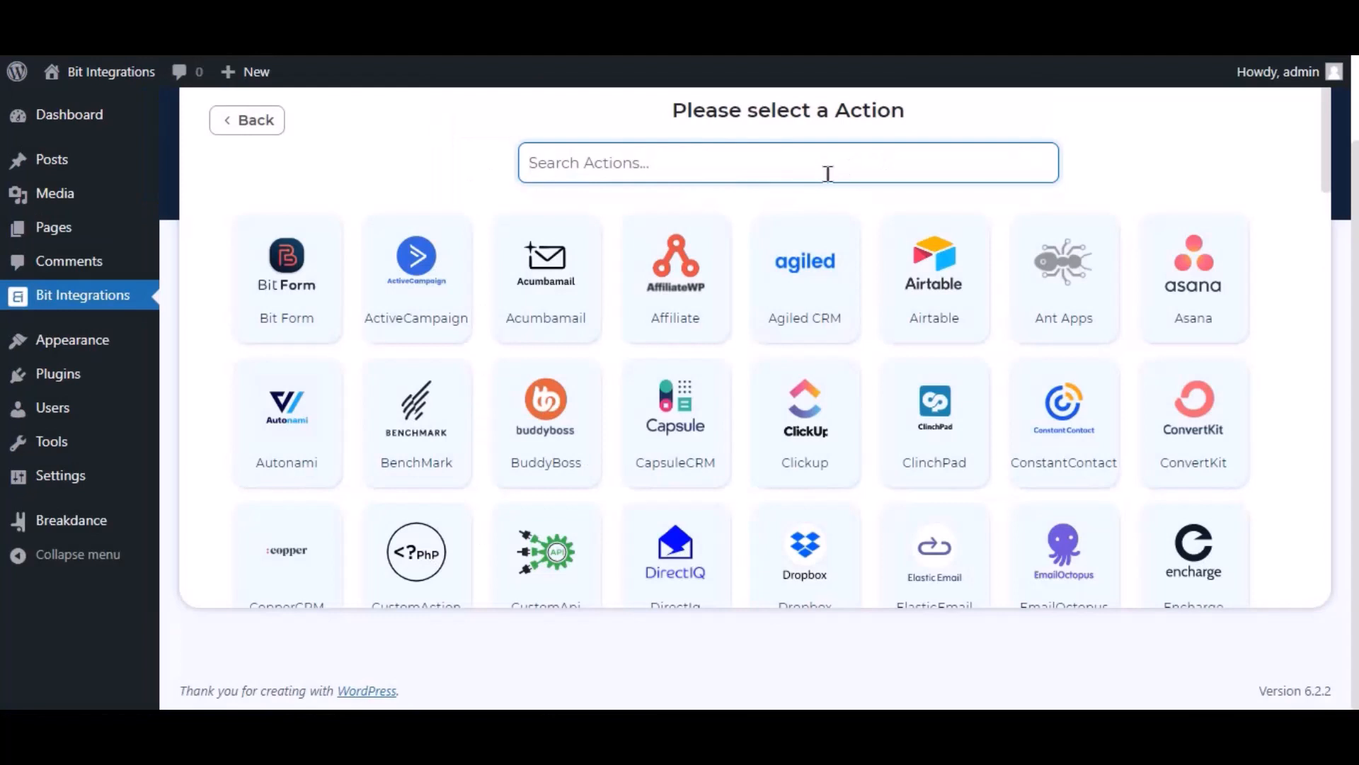
type("sendy")
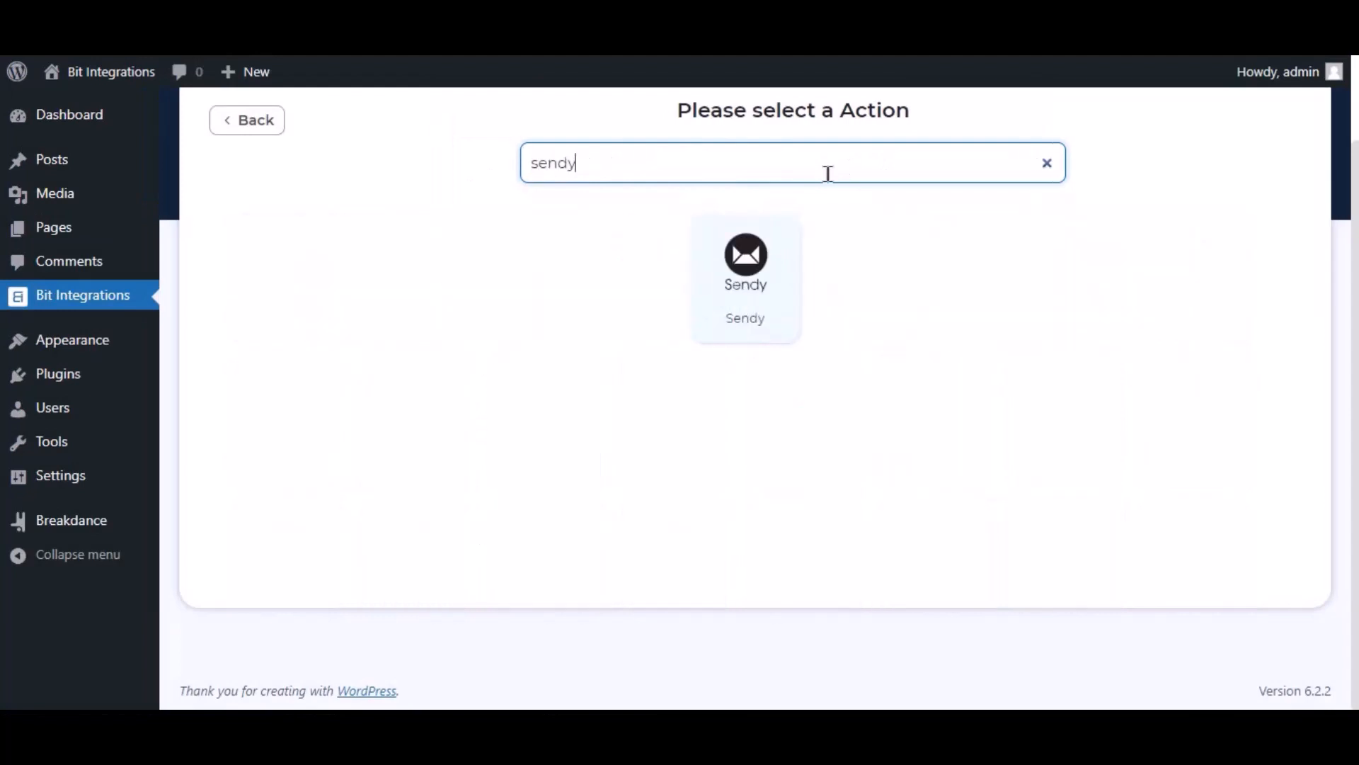
left_click(757, 294)
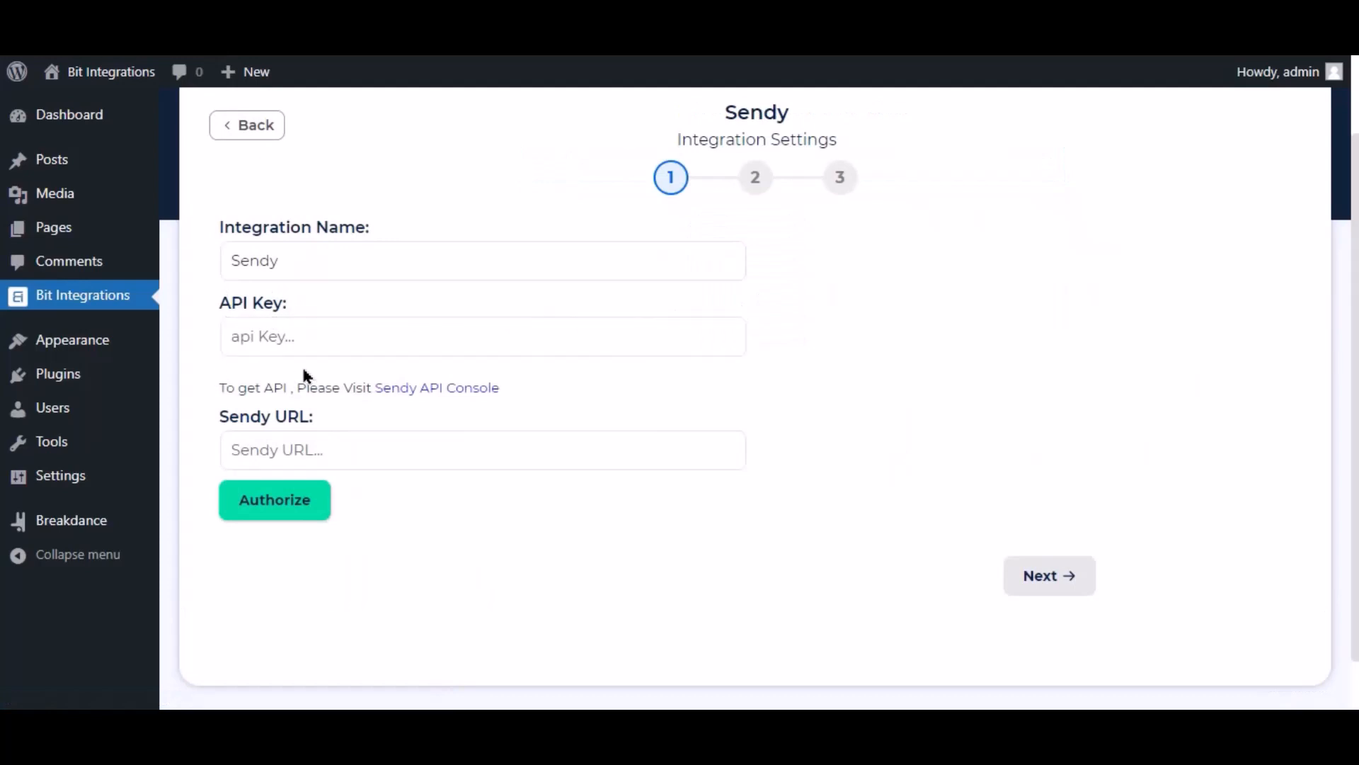
left_click(268, 345)
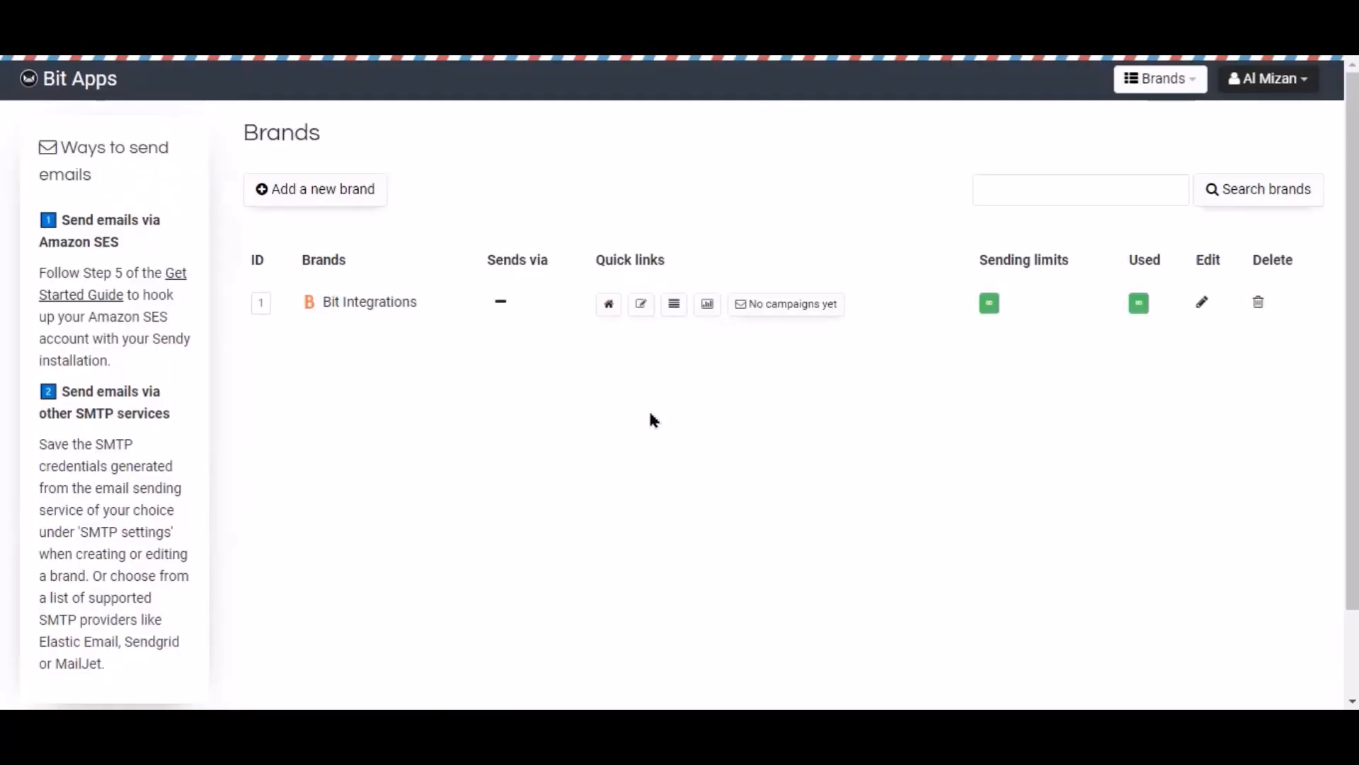
left_click(1288, 92)
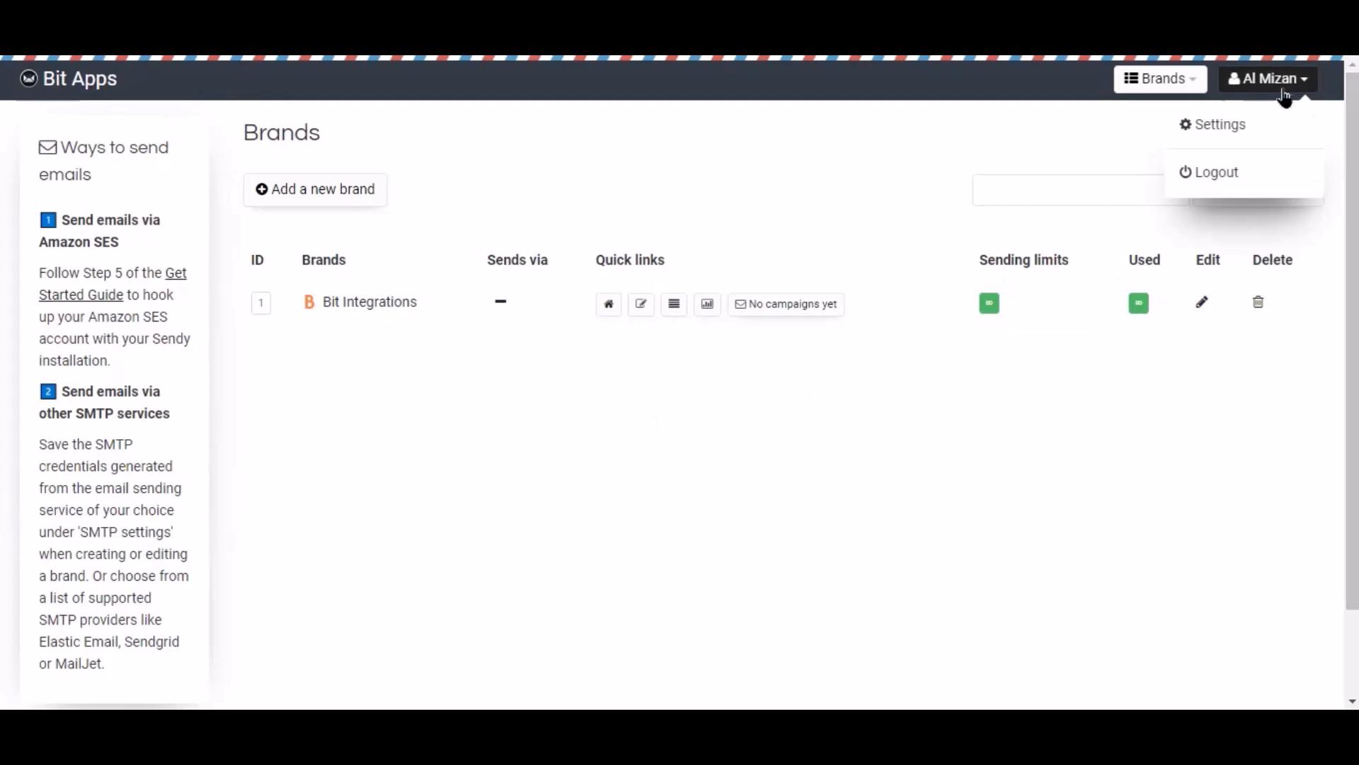
left_click(1215, 128)
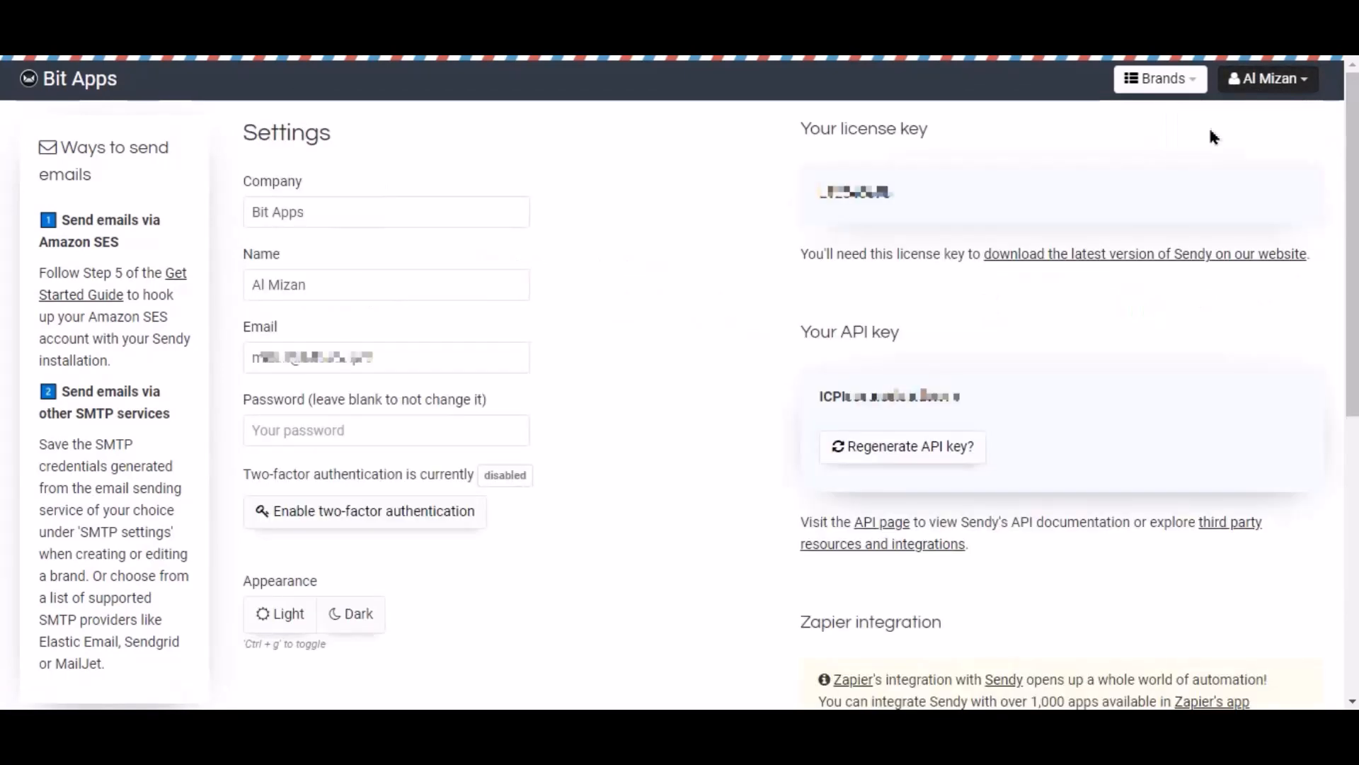
double_click(896, 398)
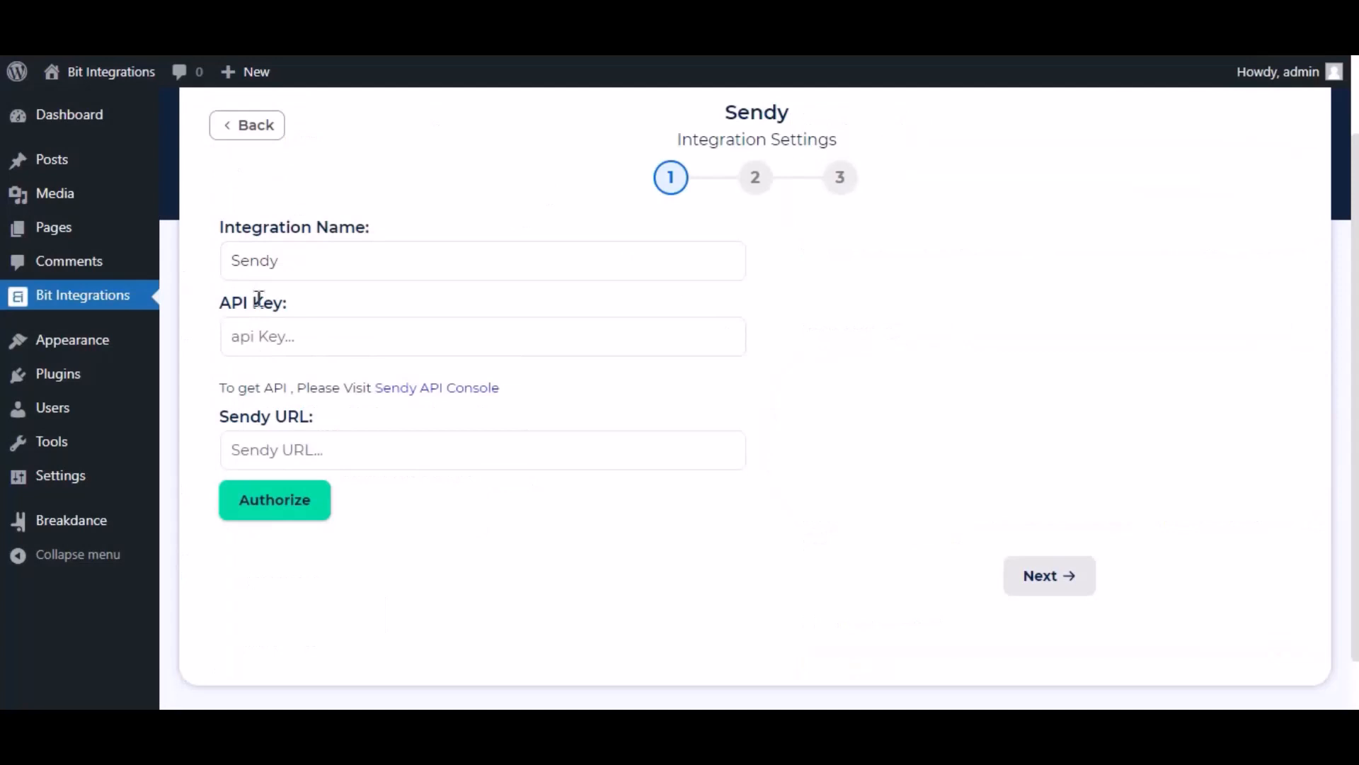
left_click(283, 342)
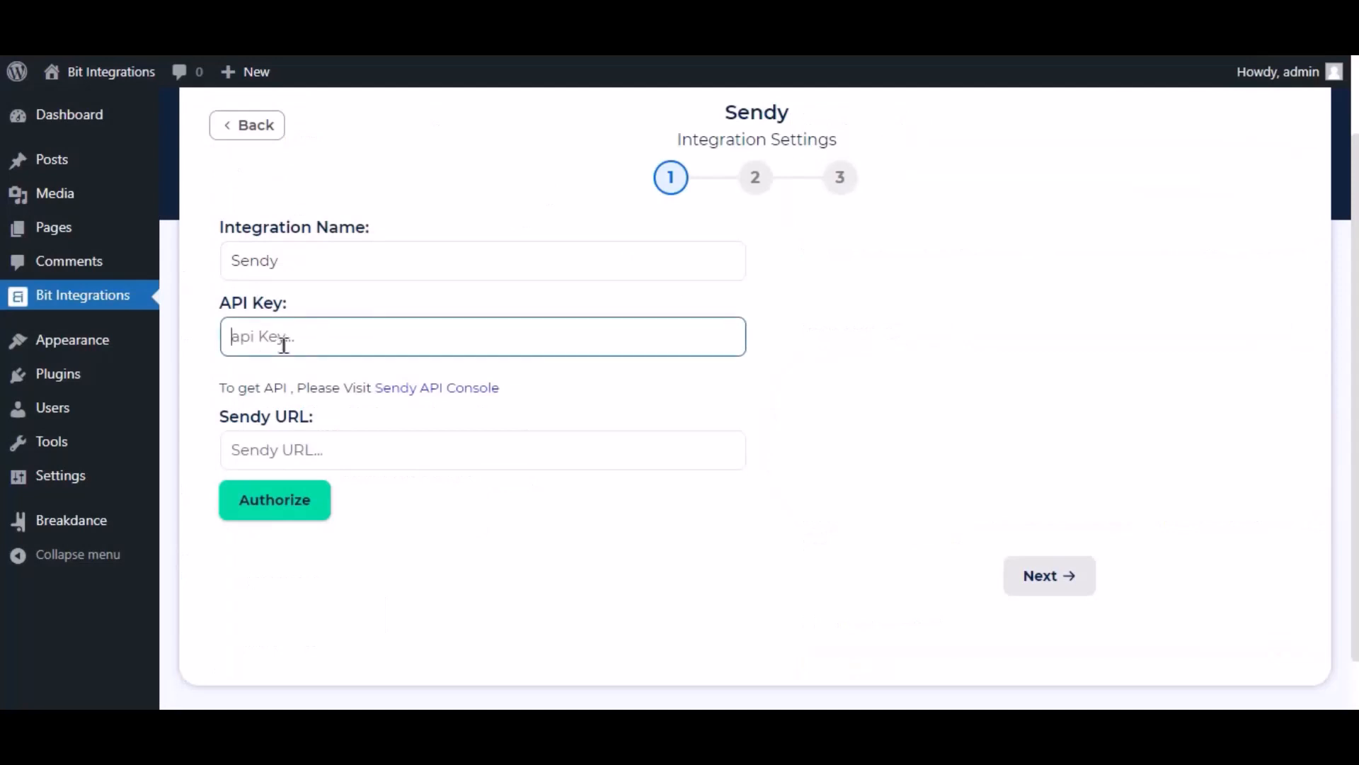
key("ctrl+v")
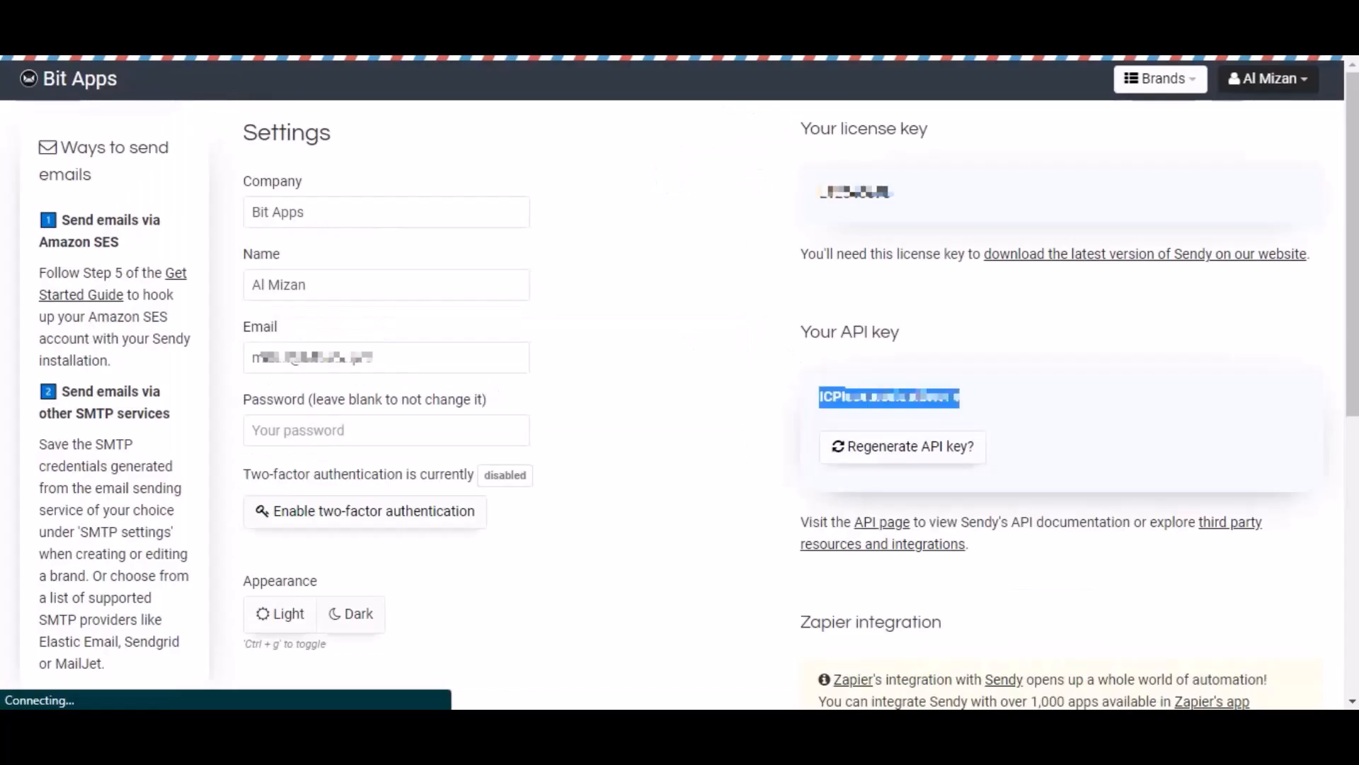
key("ctrl+l")
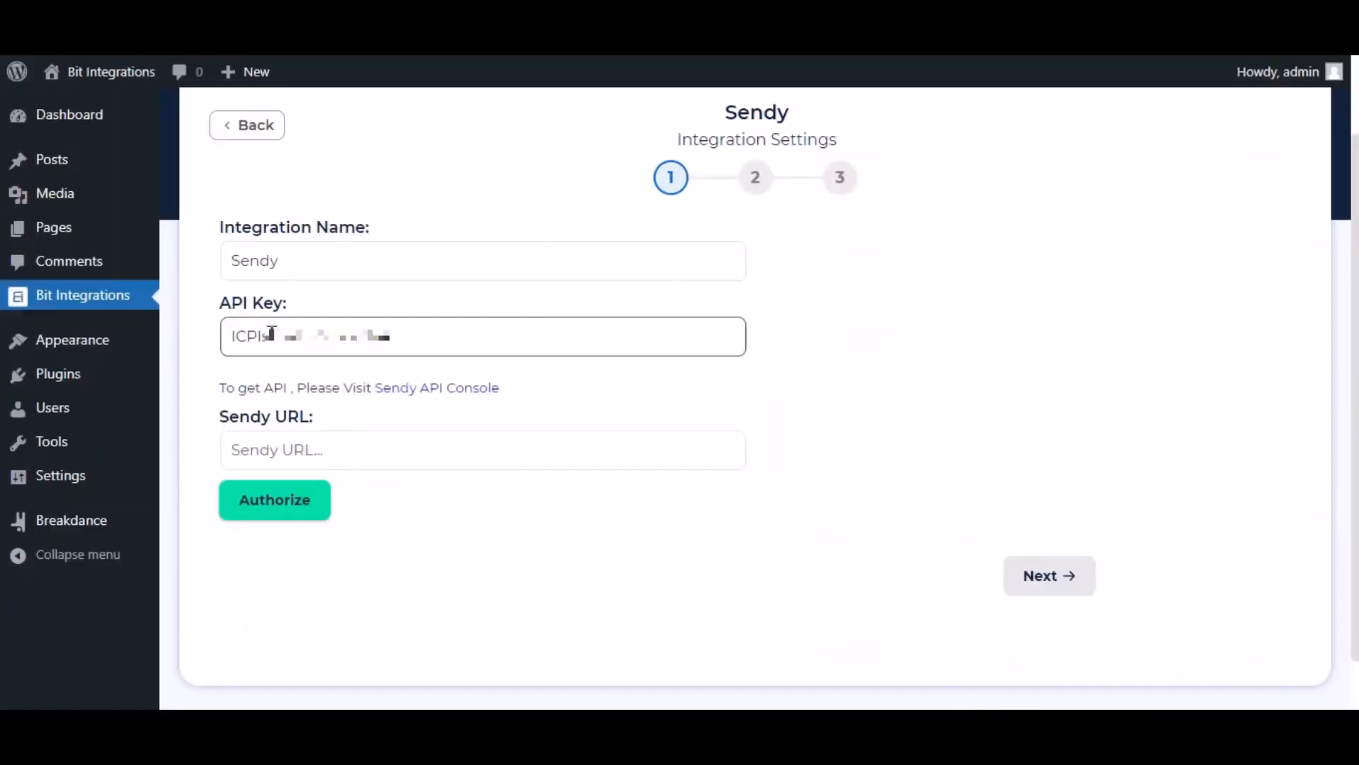
left_click(280, 445)
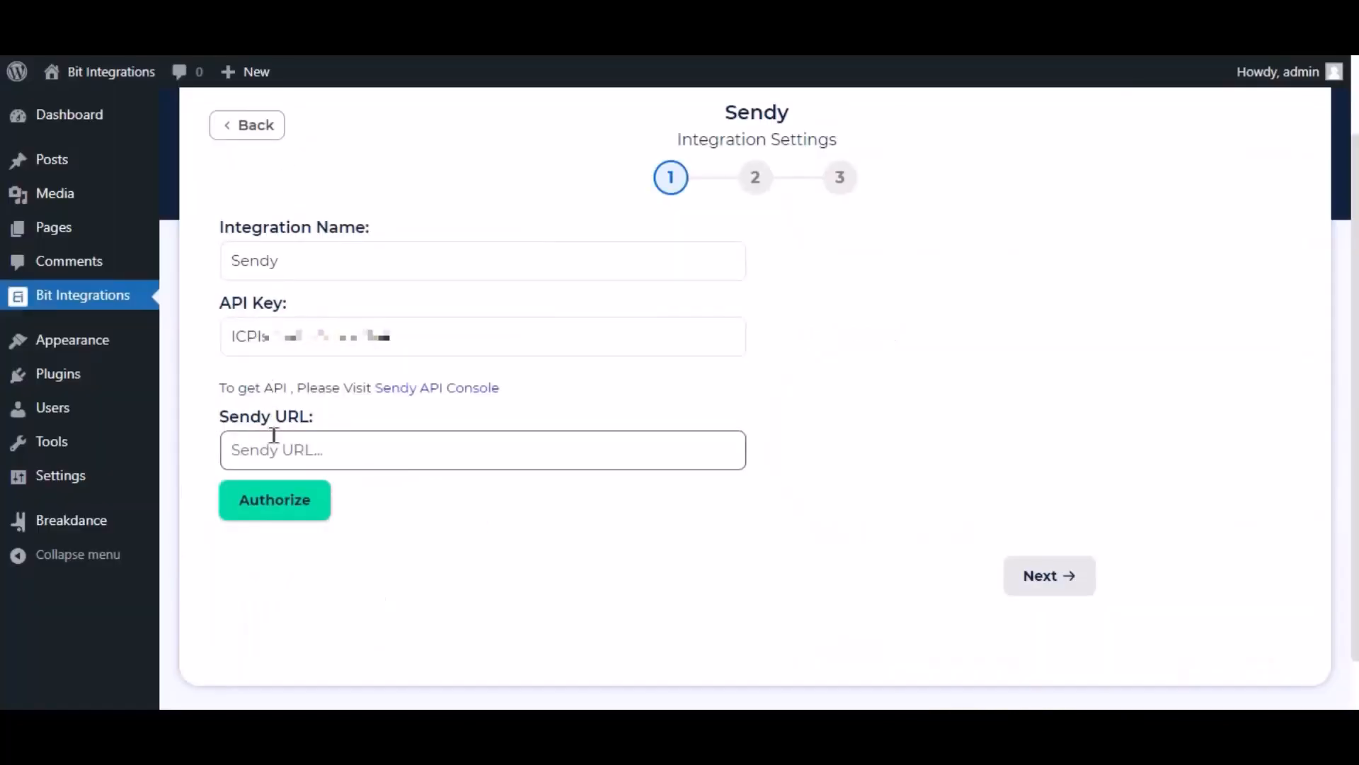
Step: Paste the Sendy installation address as the Sendy URL, authorize, and proceed to the next step
key("ctrl+v")
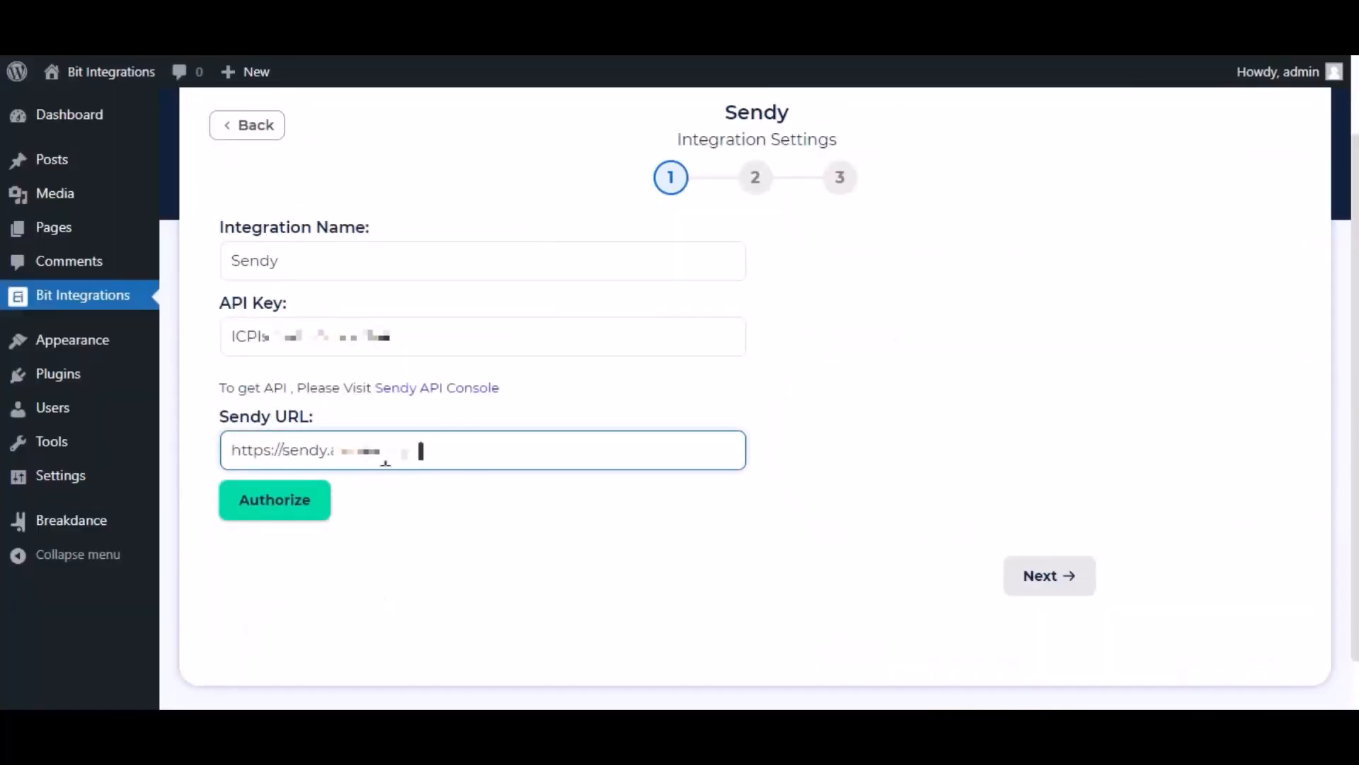
left_click(312, 500)
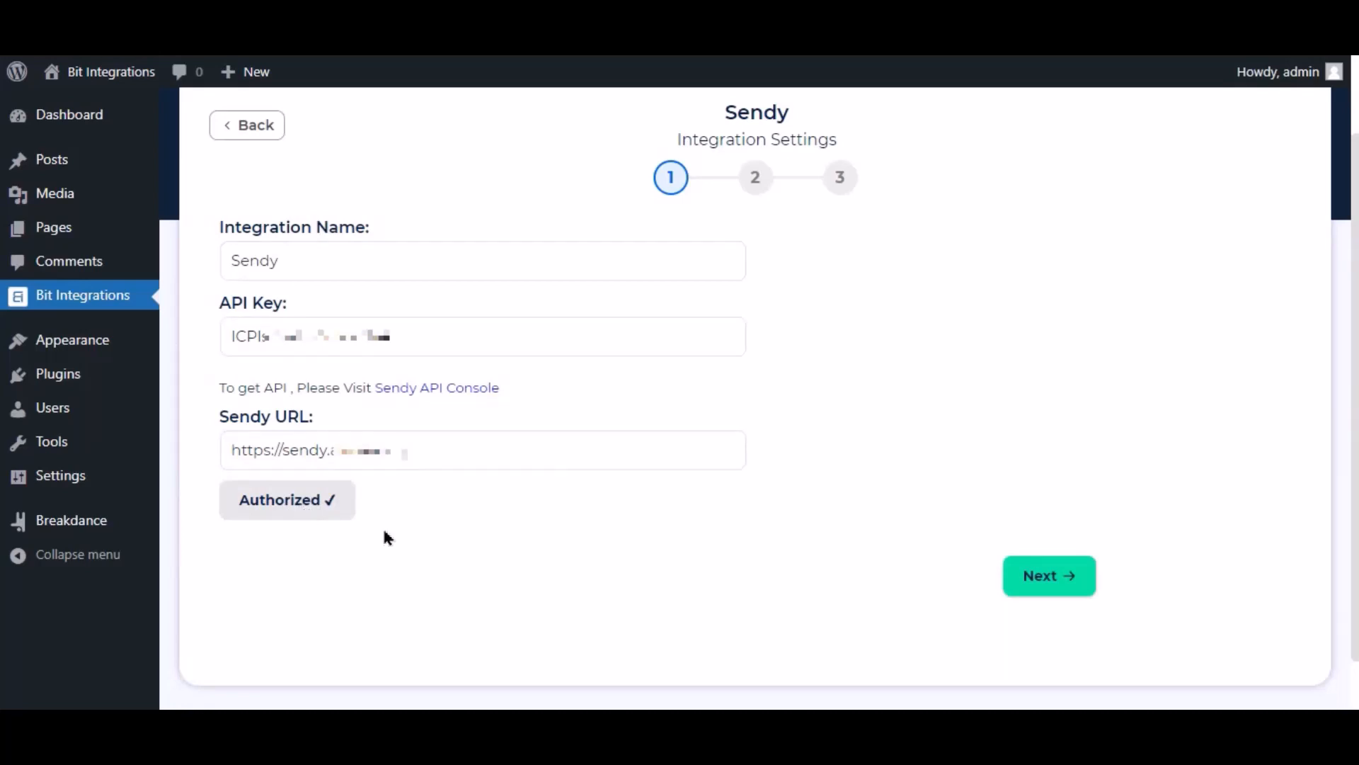
left_click(1063, 586)
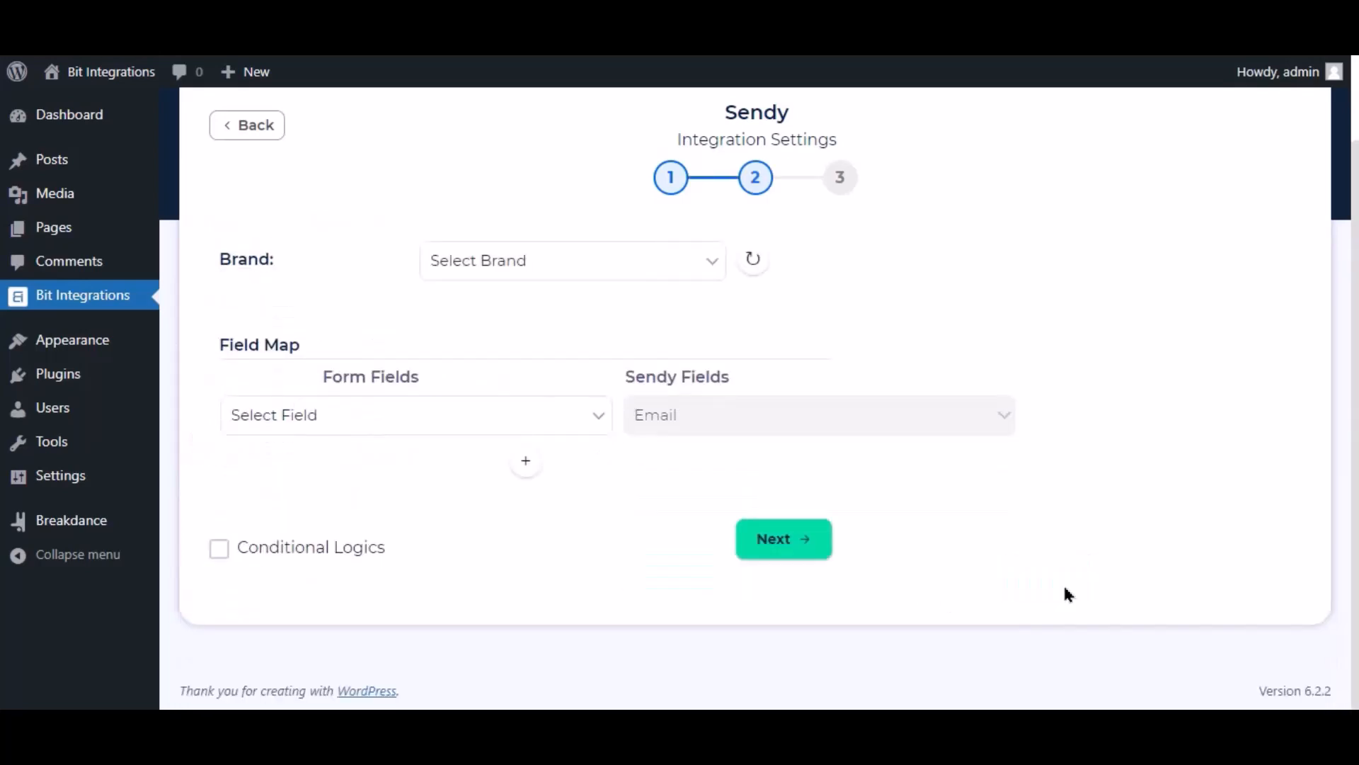
Step: Refresh the brands and select brand 'Bit Integrations' with list 'Bit Apps'
left_click(532, 279)
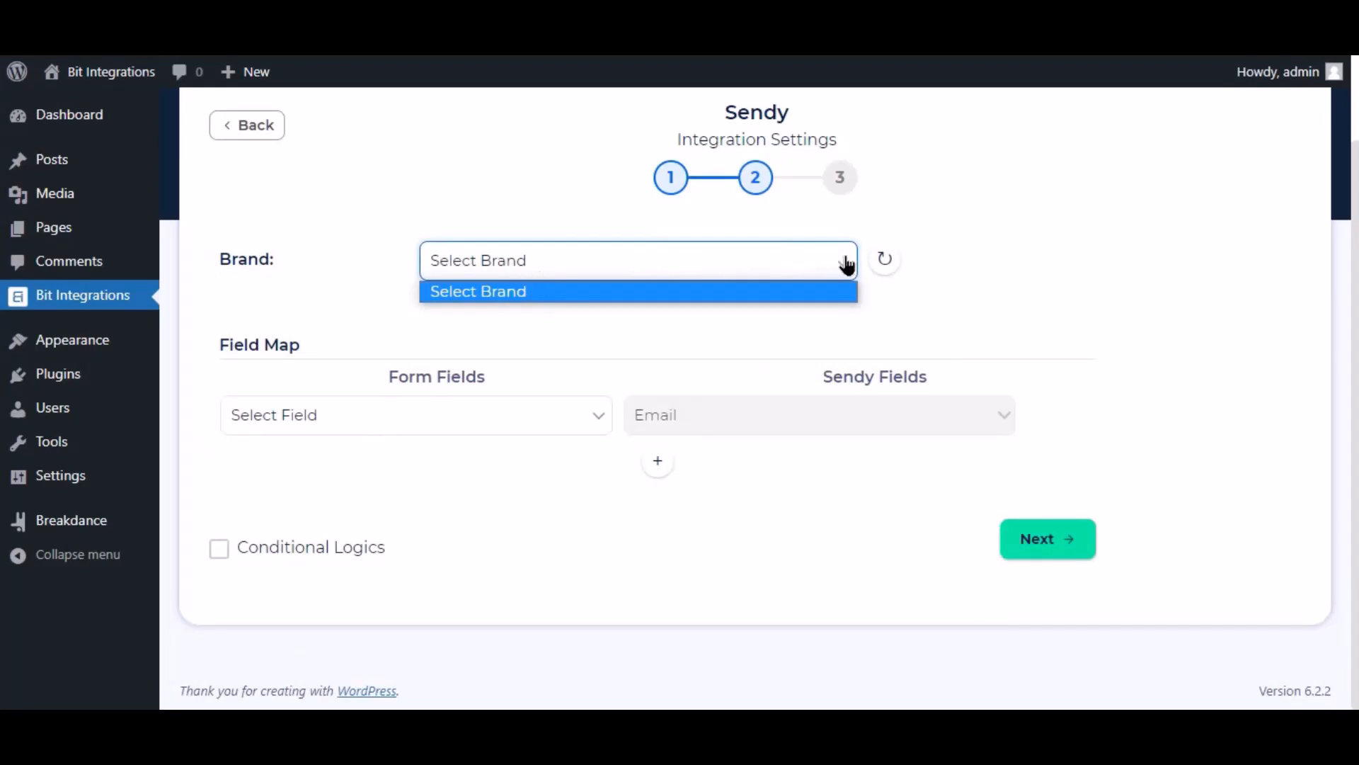
left_click(885, 291)
left_click(885, 259)
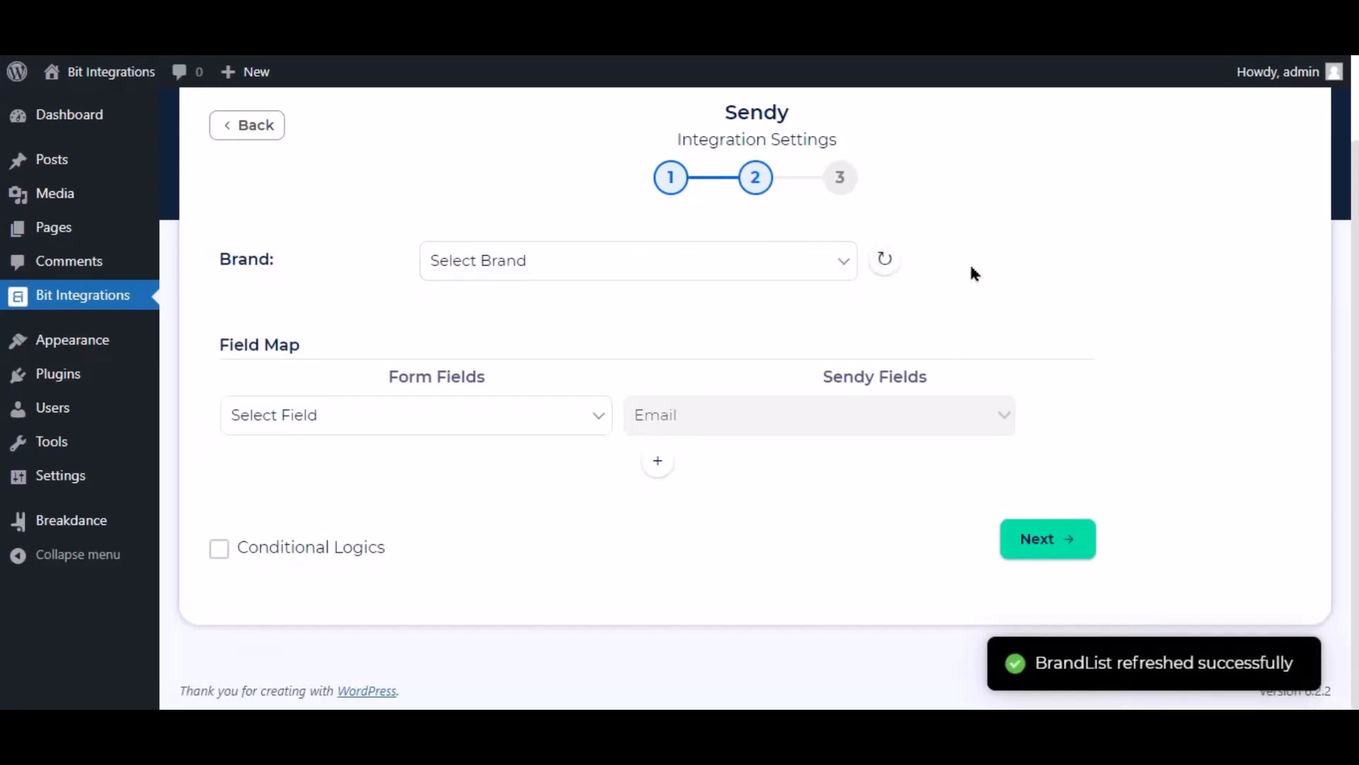
left_click(577, 265)
left_click(485, 311)
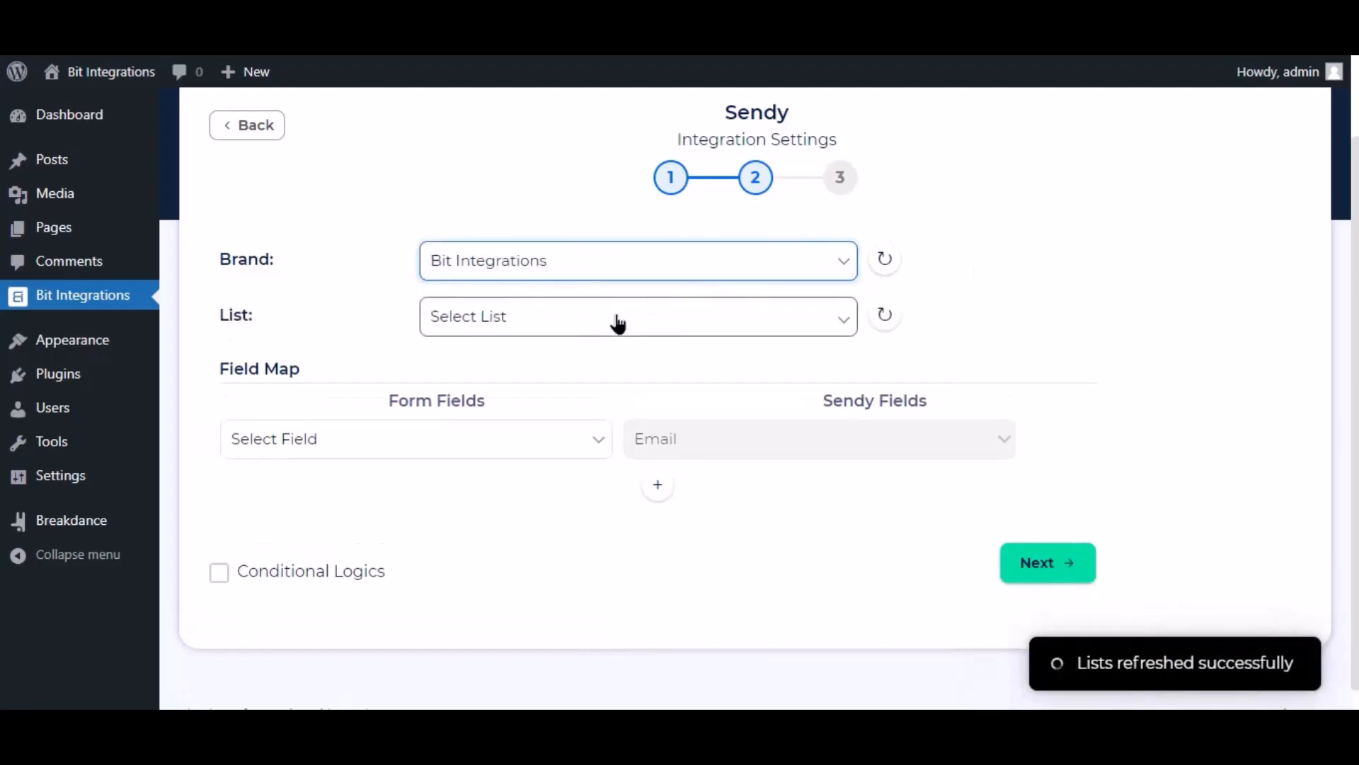
left_click(467, 325)
left_click(460, 369)
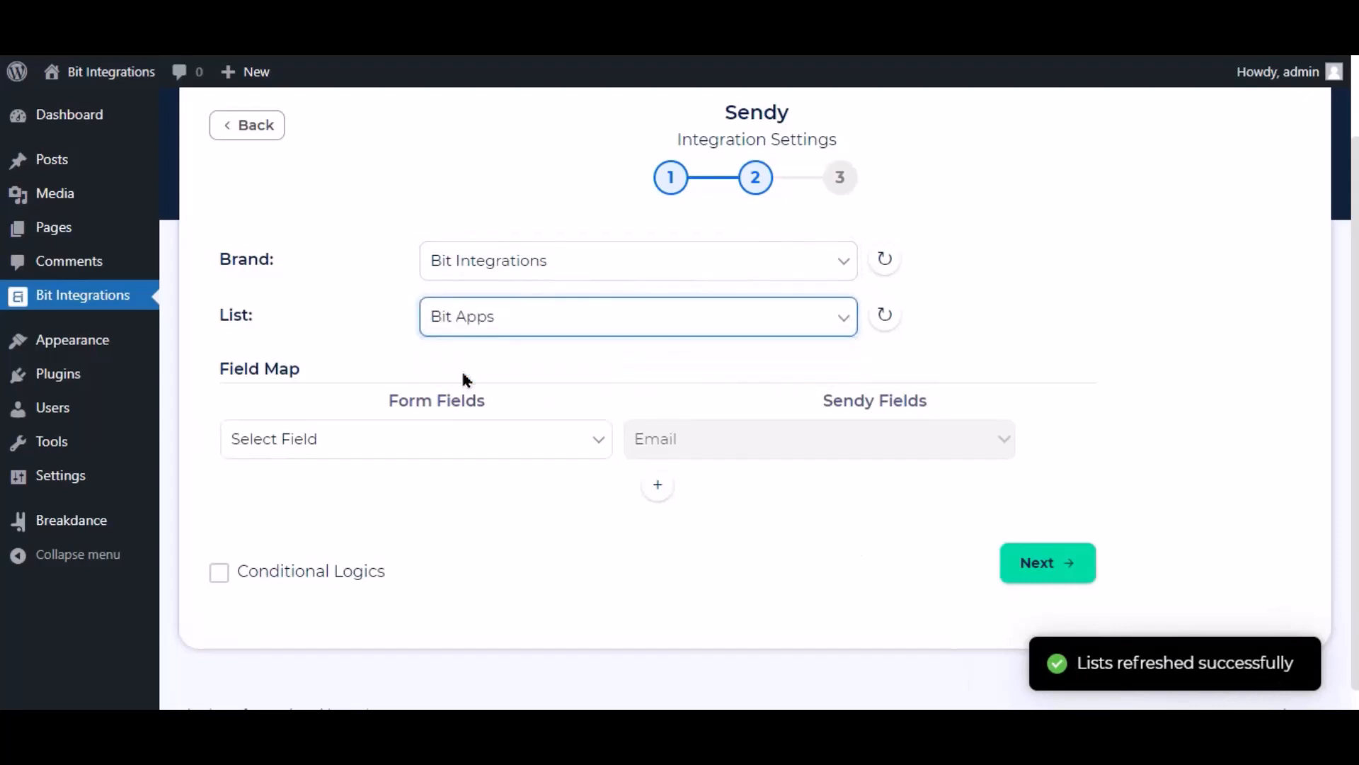
Step: Map the form's Email to Sendy Email and the form's Name to Sendy Name
left_click(556, 438)
left_click(293, 530)
left_click(658, 485)
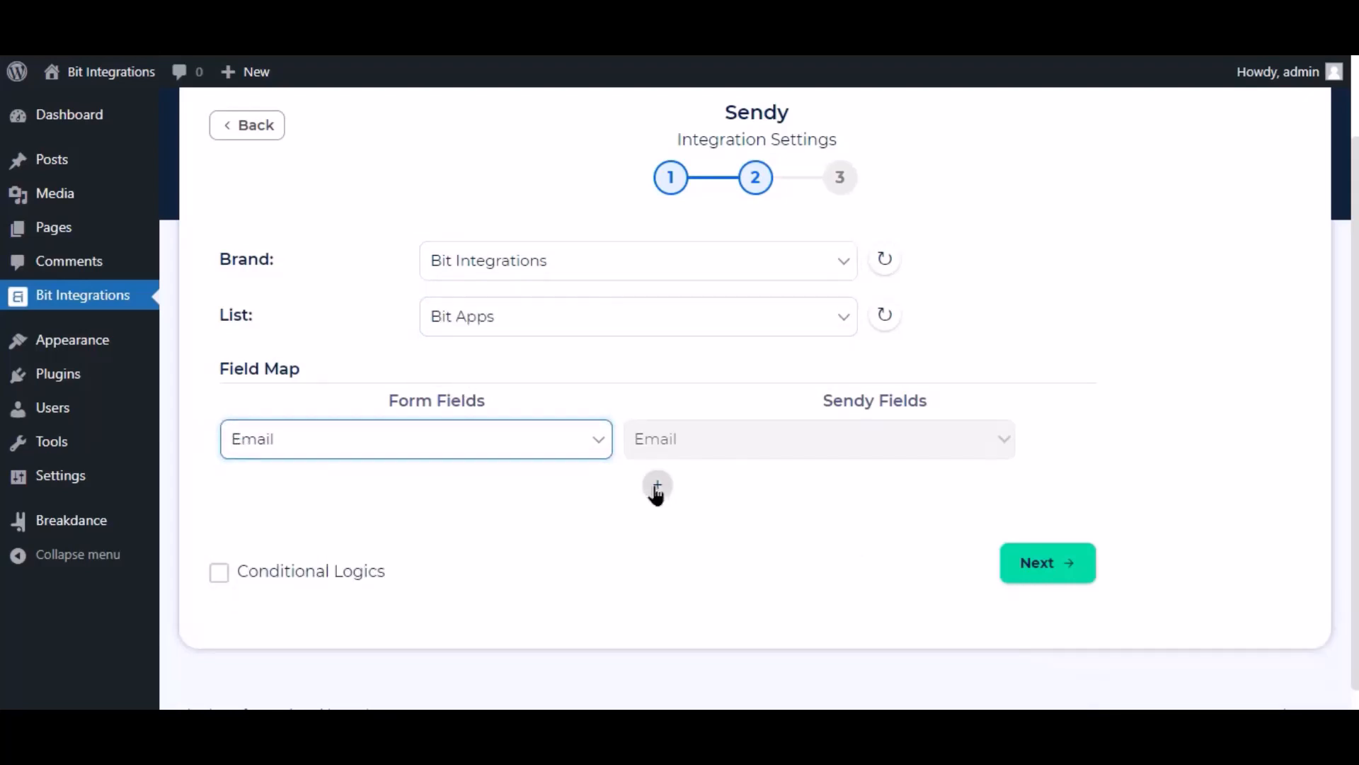
left_click(669, 488)
left_click(671, 540)
left_click(577, 490)
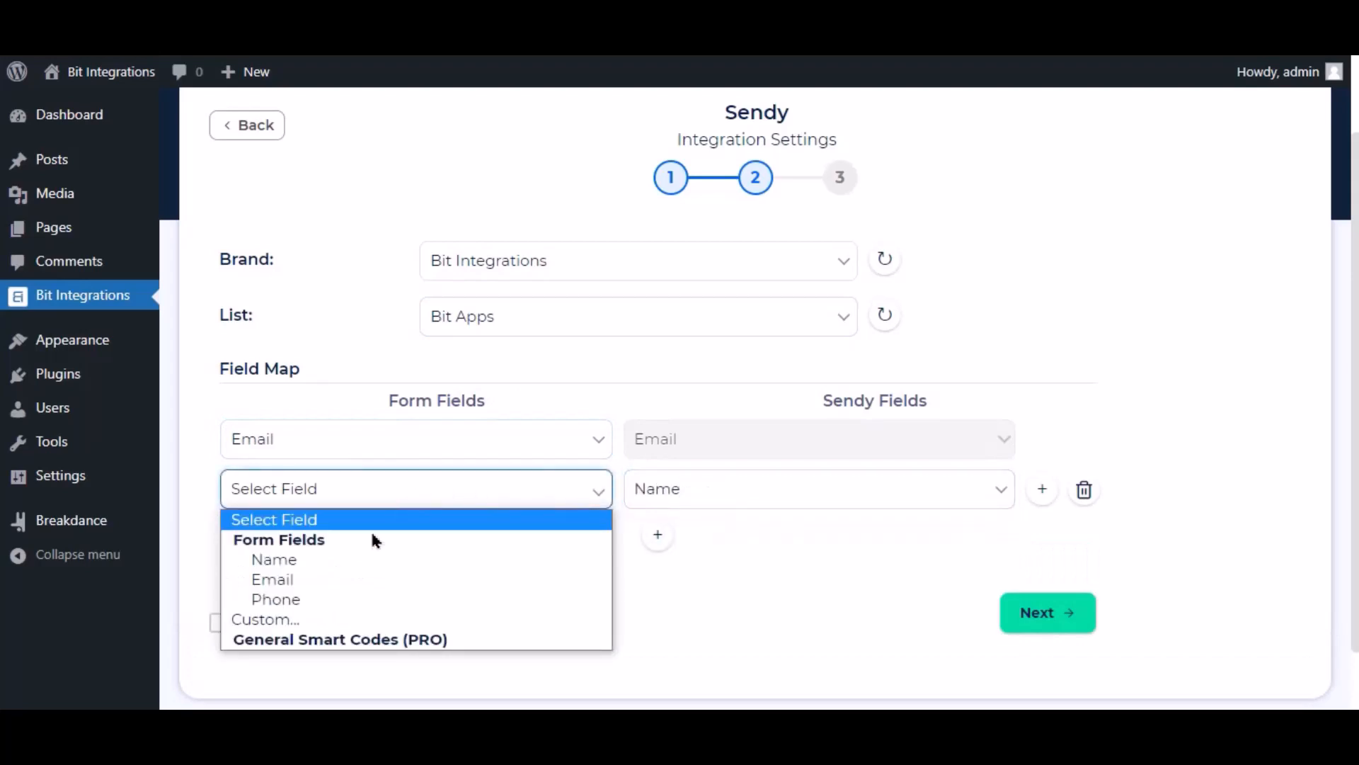
left_click(334, 563)
Step: Leave conditional logic off, then advance and Finish & Save the integration
scroll(510, 468, "down", 1)
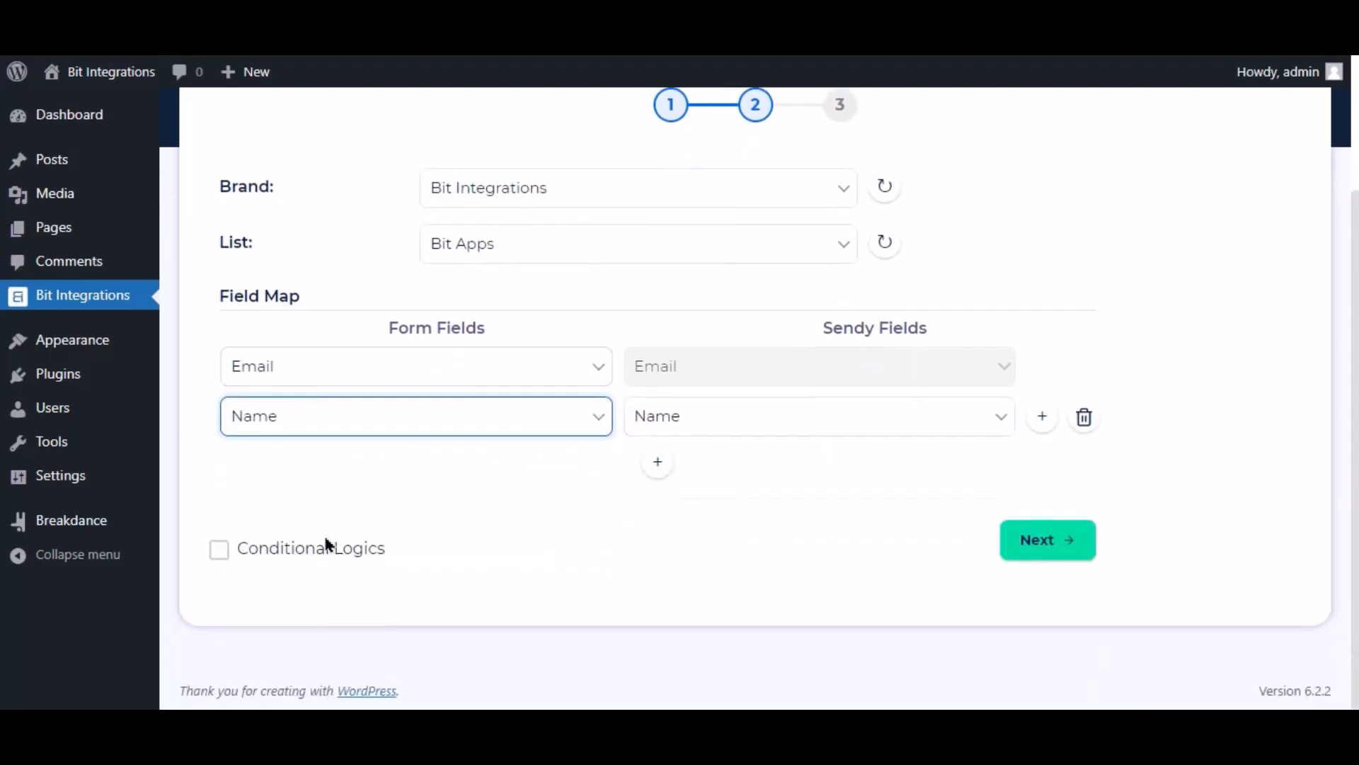
left_click(345, 543)
scroll(400, 505, "down", 3)
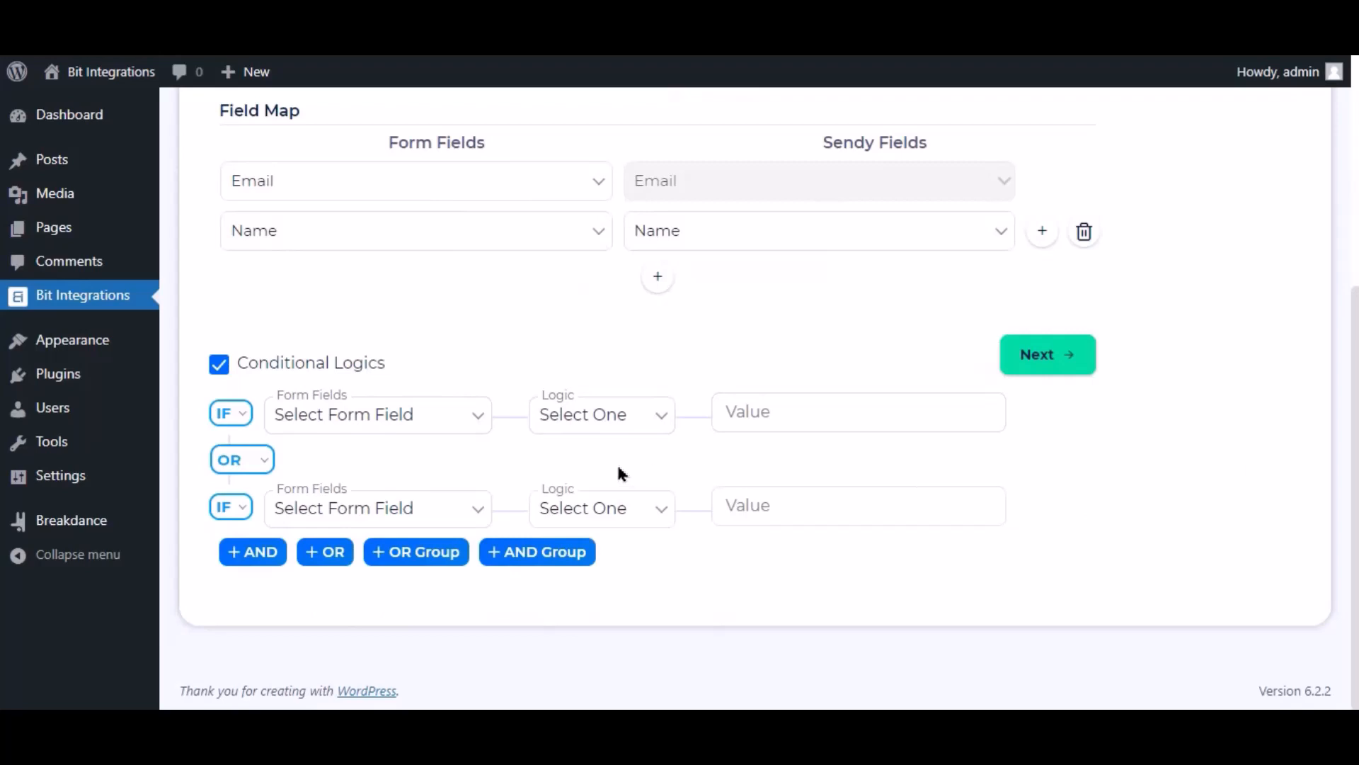
left_click(220, 363)
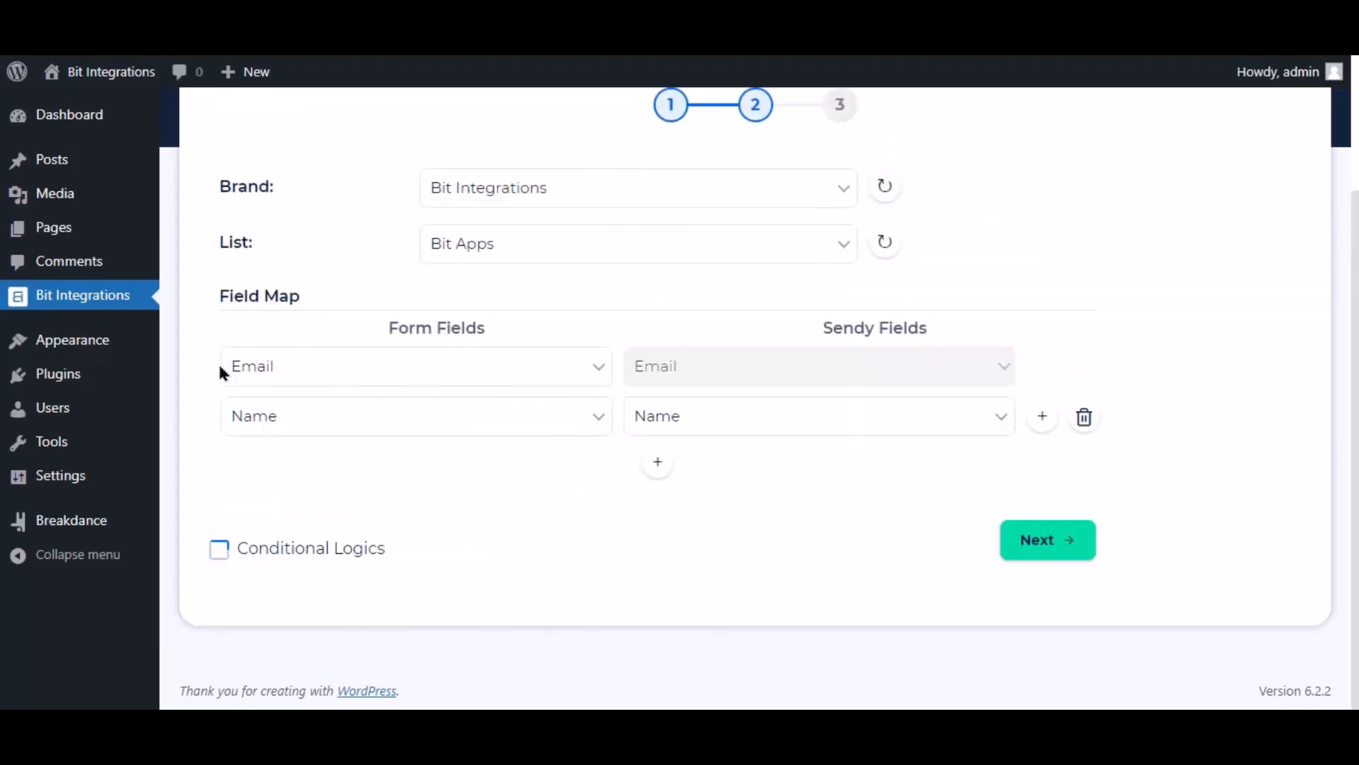
left_click(1035, 542)
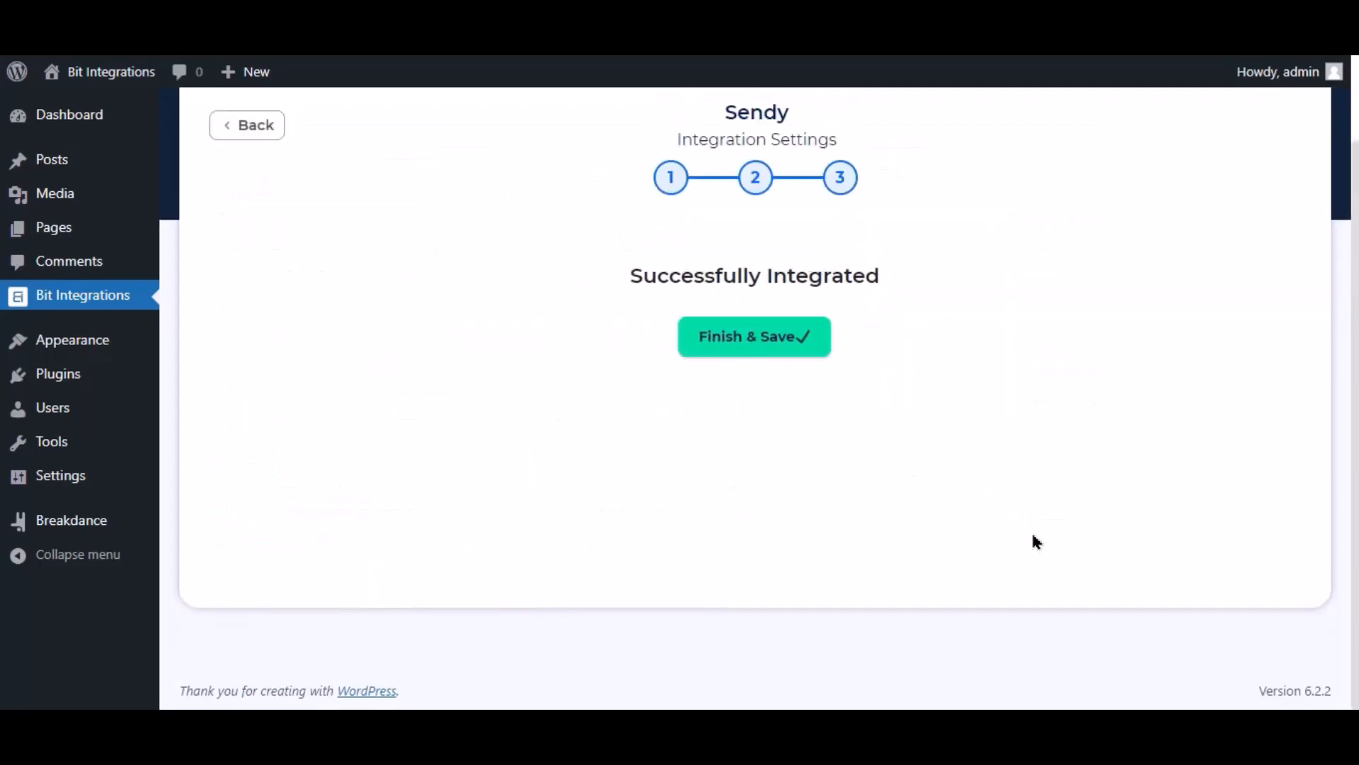
left_click(779, 342)
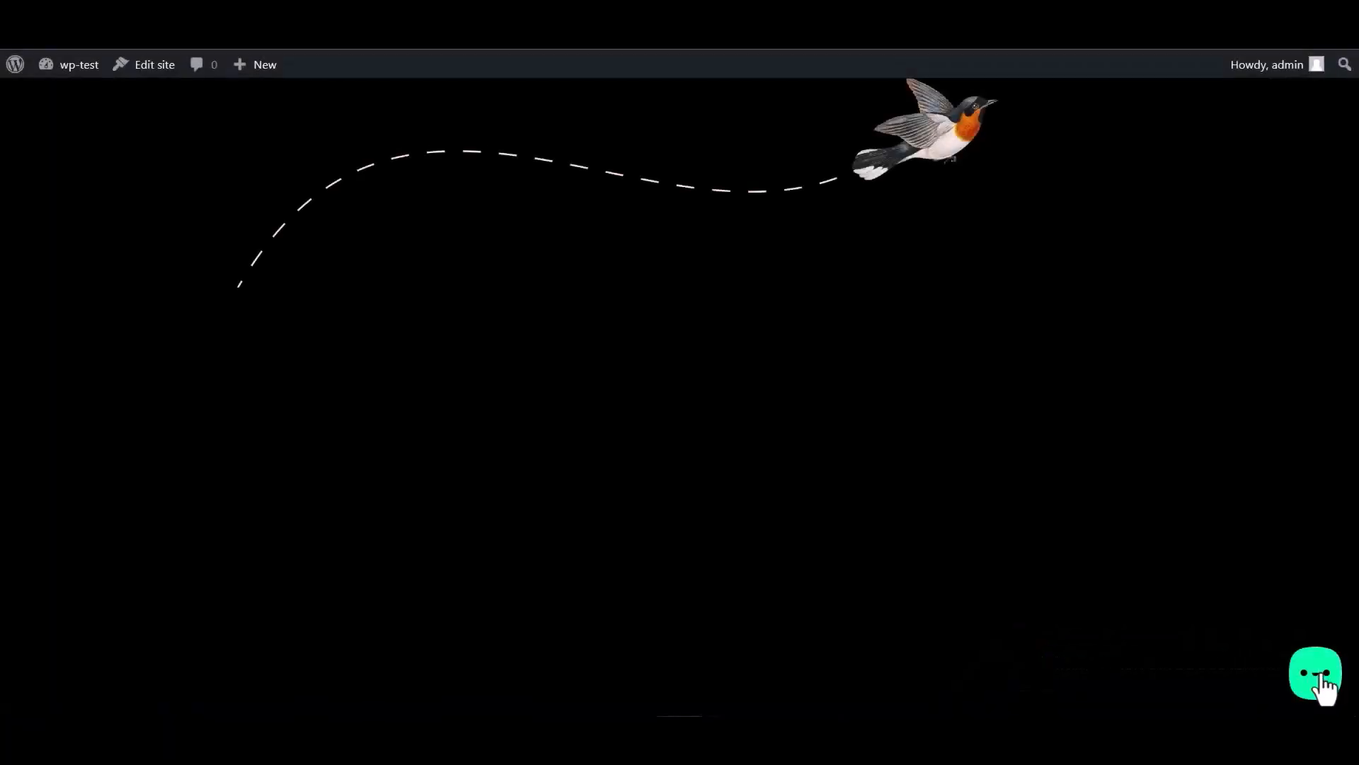
Step: Open the chat widget's Bit Integrations form, enter a test name, e-mail and number, and submit
left_click(1322, 679)
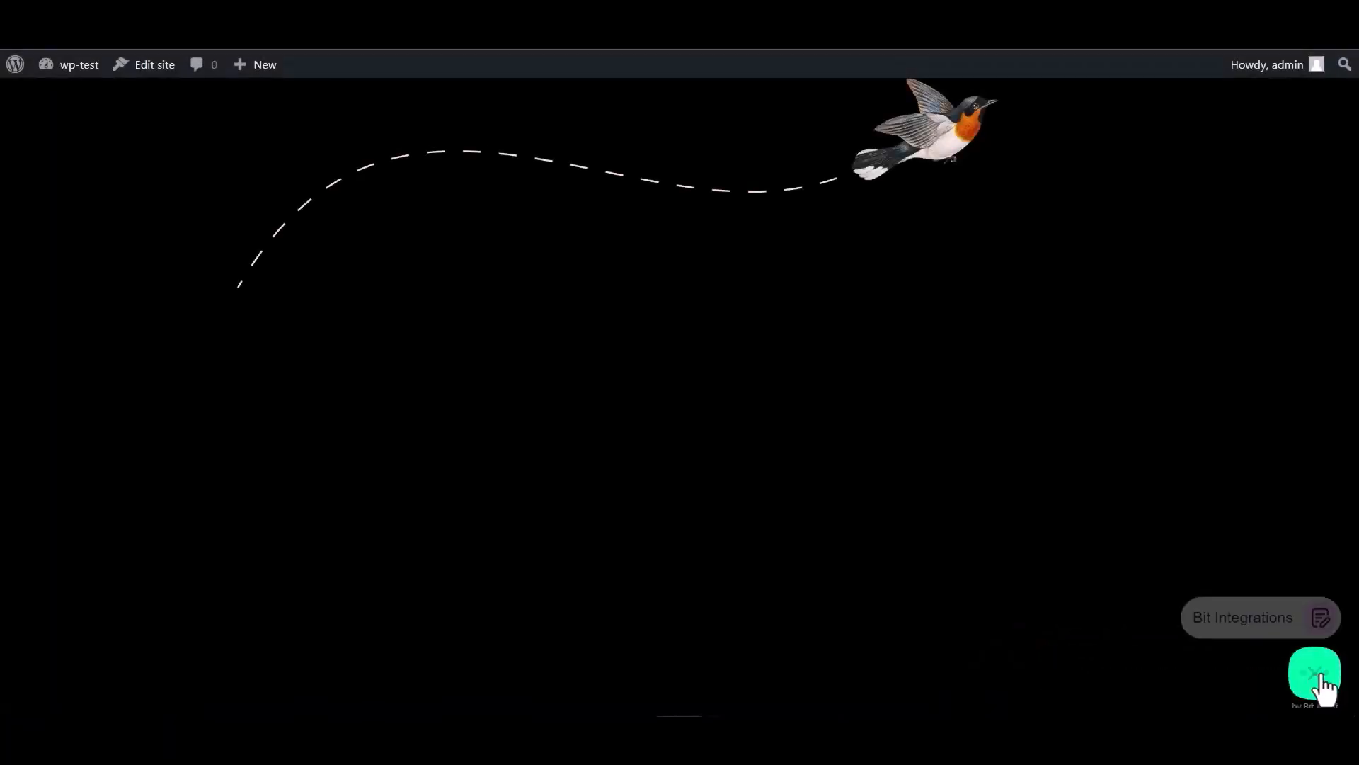
left_click(1238, 611)
left_click(1131, 460)
type("Bit Integrations")
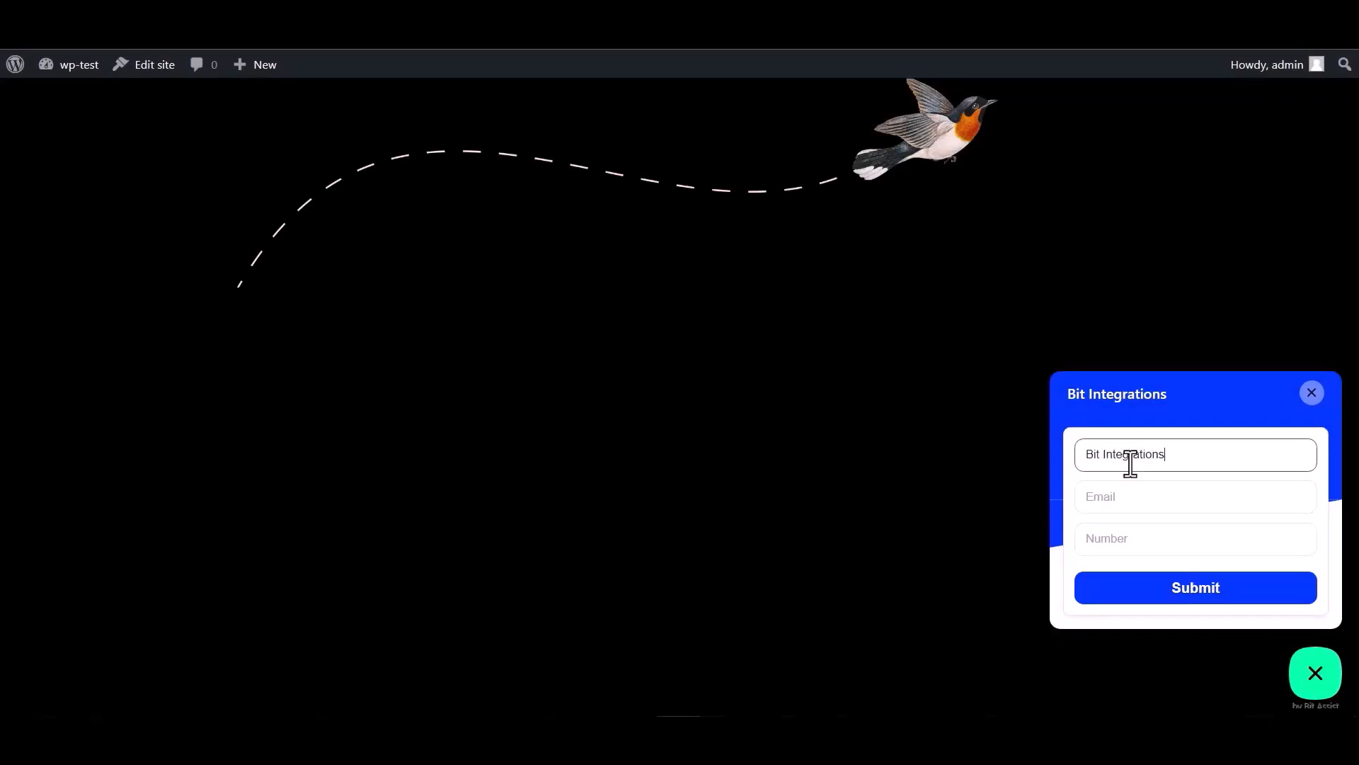
left_click(1133, 491)
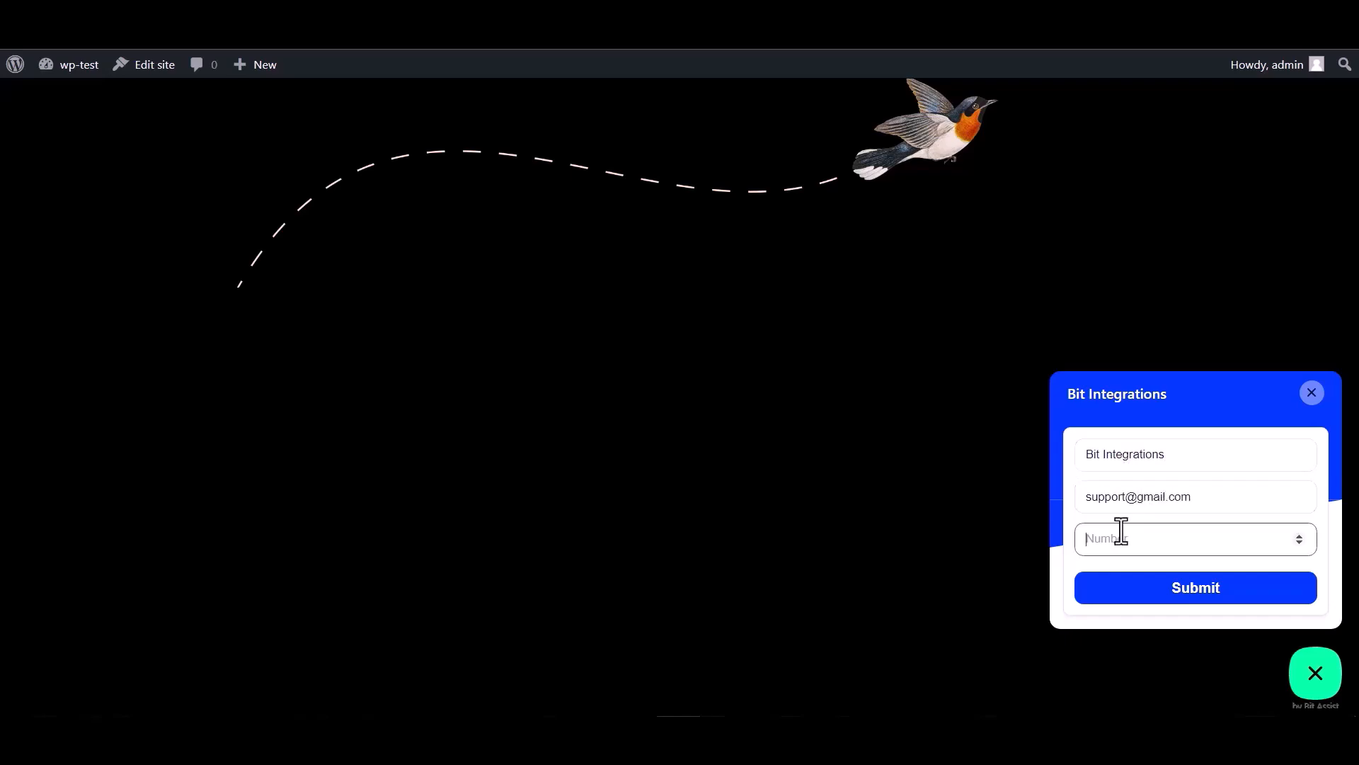
type("444555666")
left_click(1198, 590)
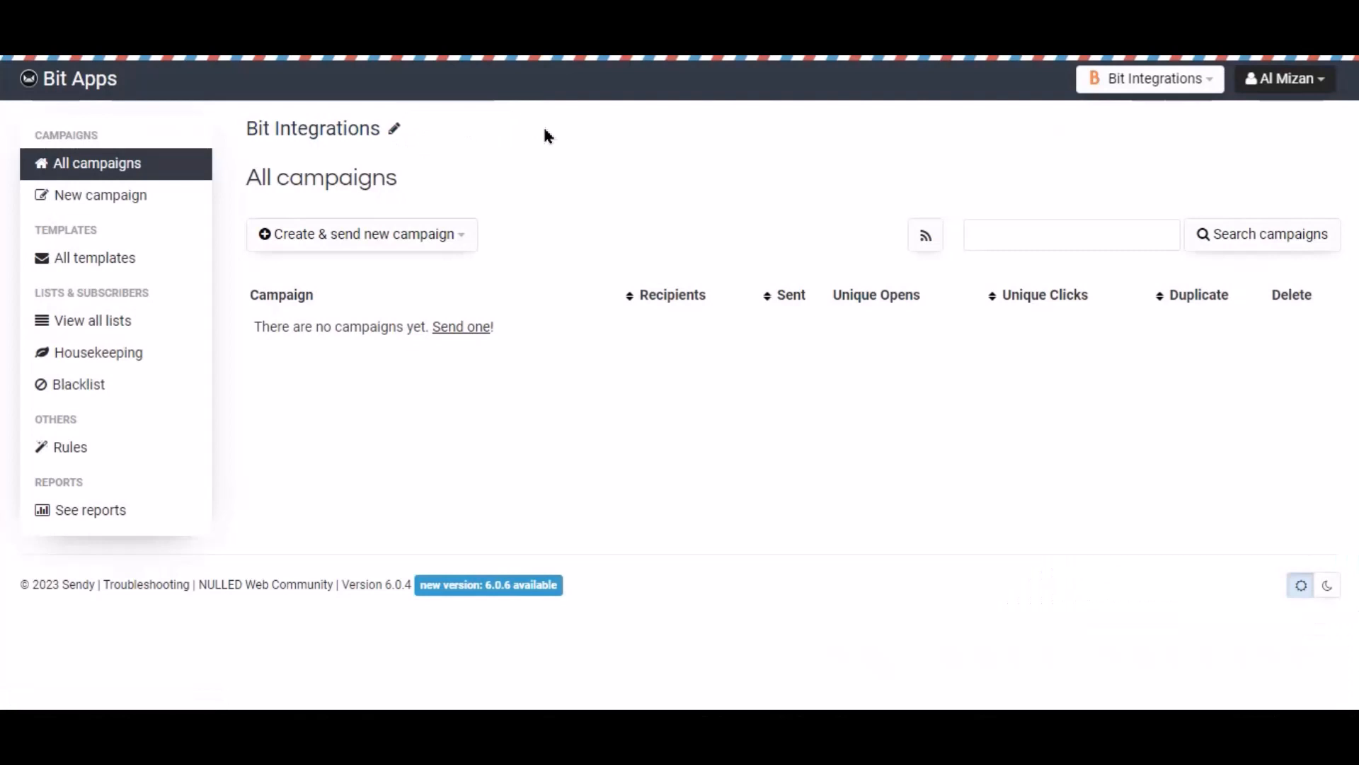
Step: Go to Sendy's Bit Apps list and view its subscriber table with the test contact
left_click(72, 333)
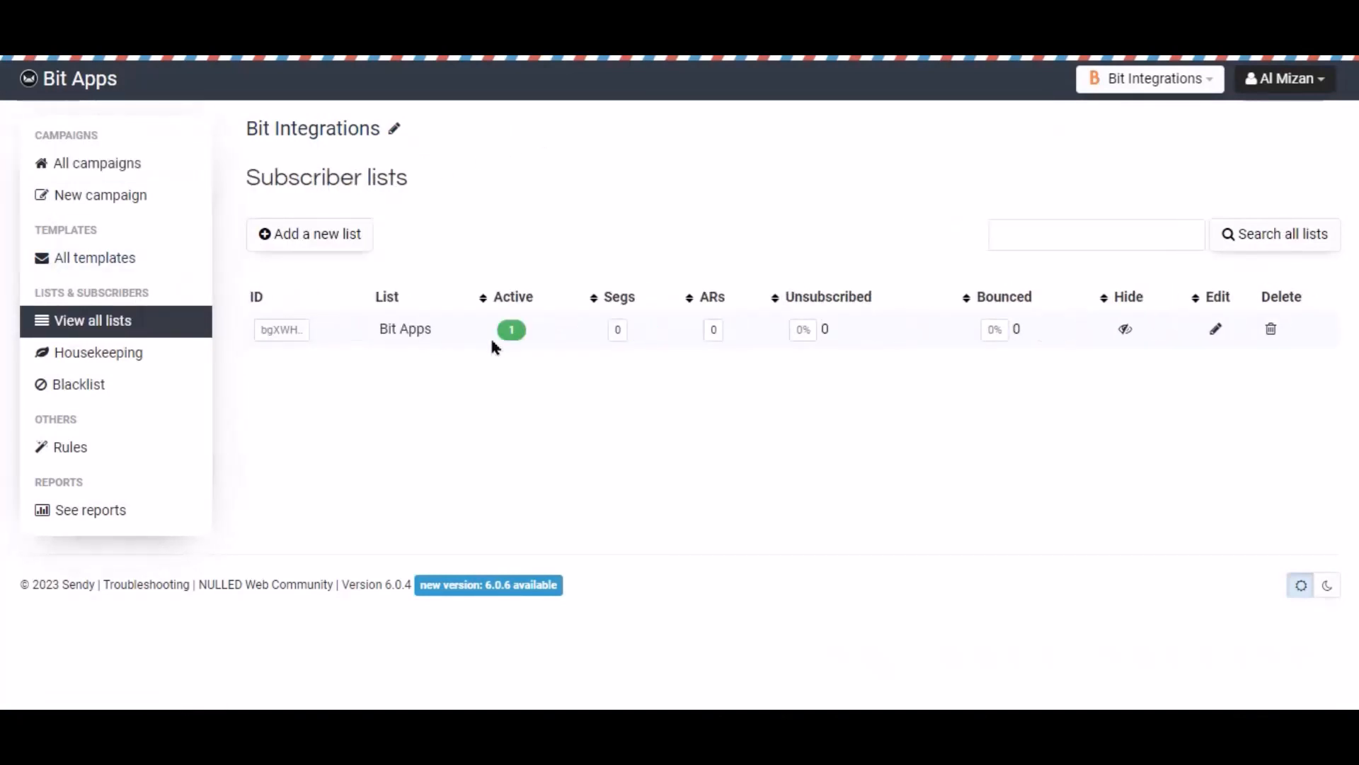
left_click(396, 333)
scroll(495, 411, "down", 3)
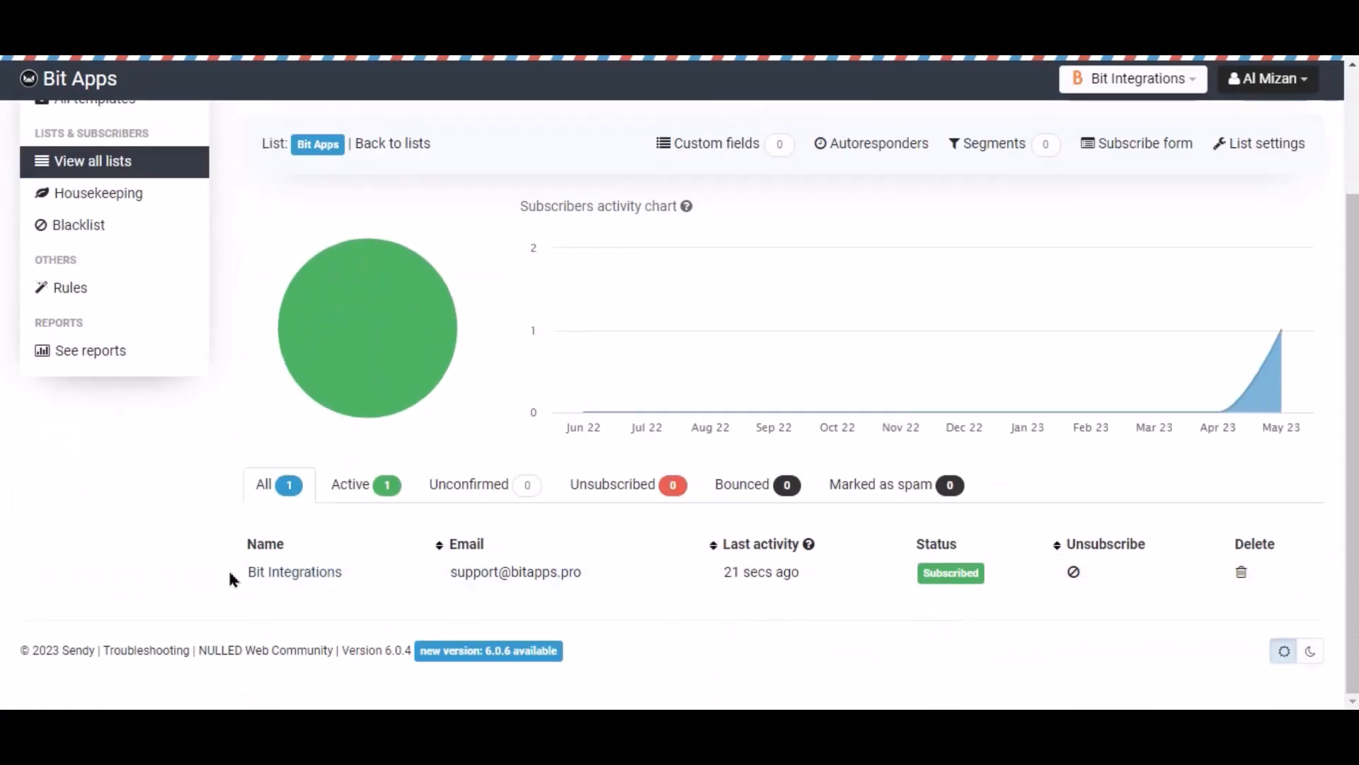